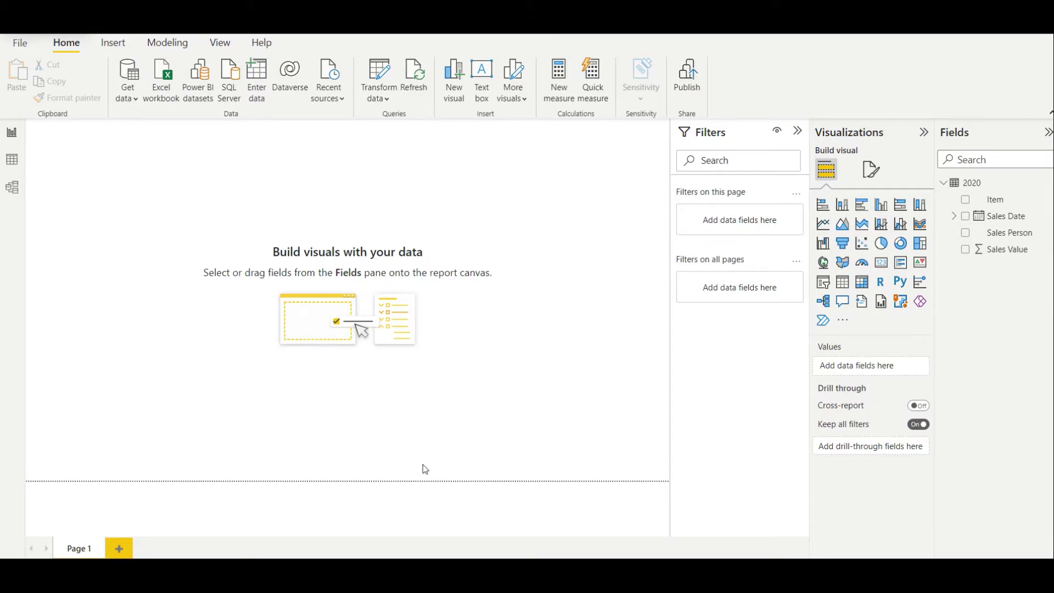
Step: Start a new ALLEXCEPT_TEST measure in the 2020 table as CALCULATE(SUM('2020'[Sales Value])
right_click(971, 184)
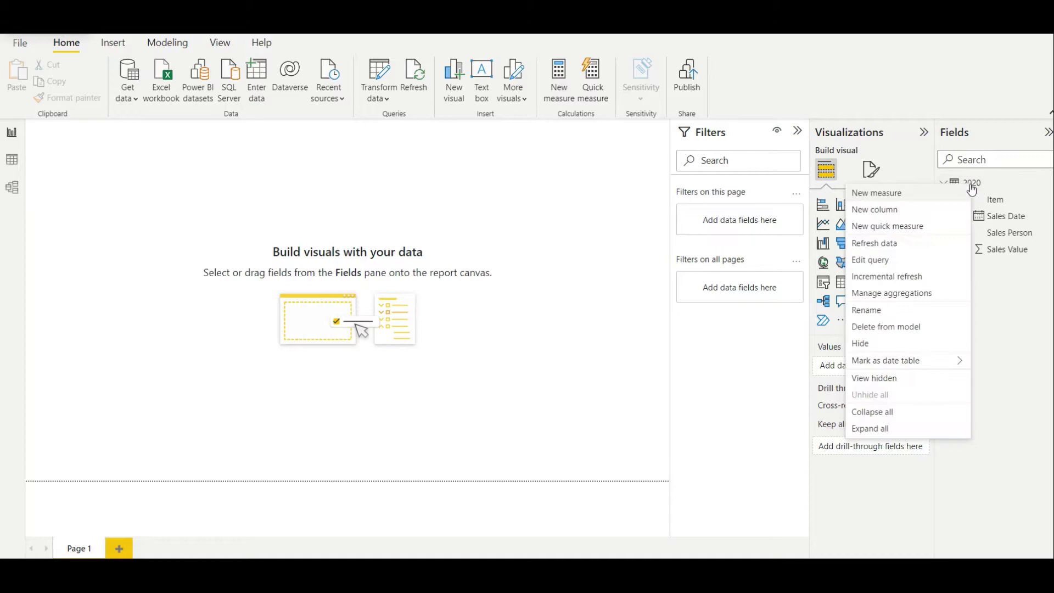
left_click(906, 202)
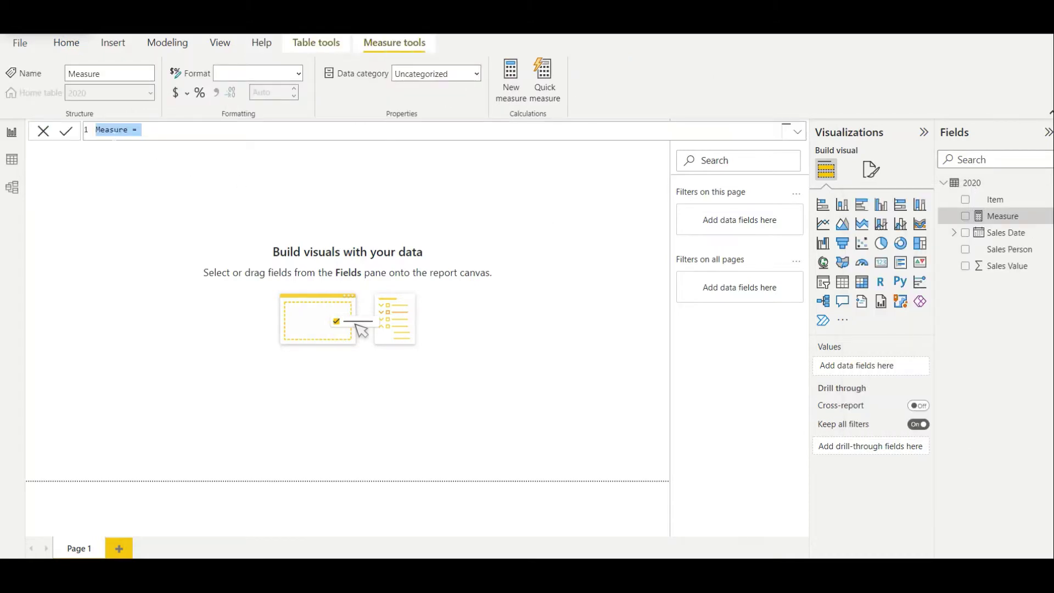
type("A")
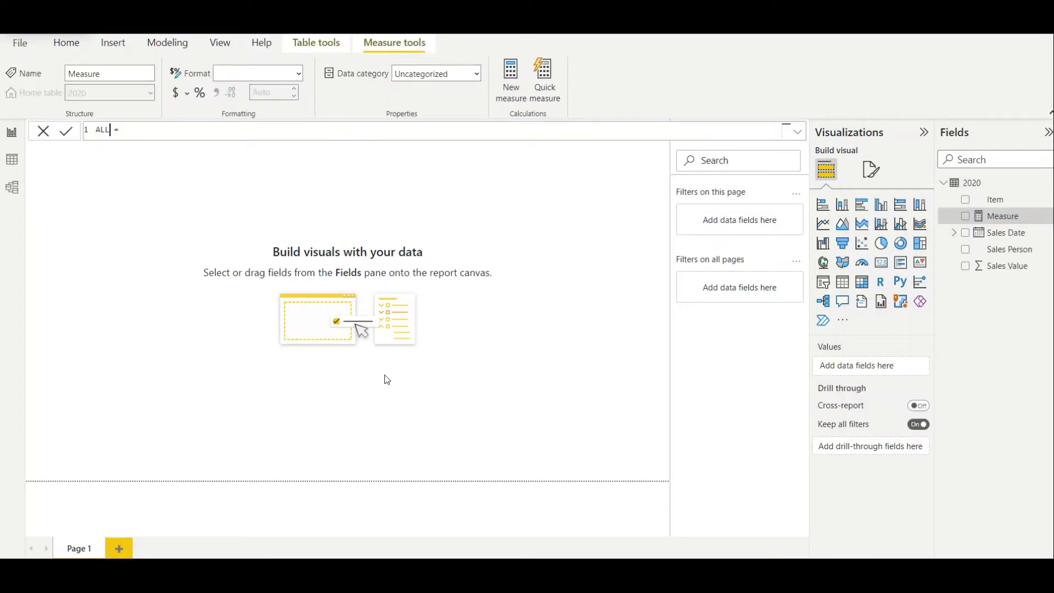
type("LLEXCEPT_TEST")
key("Tab")
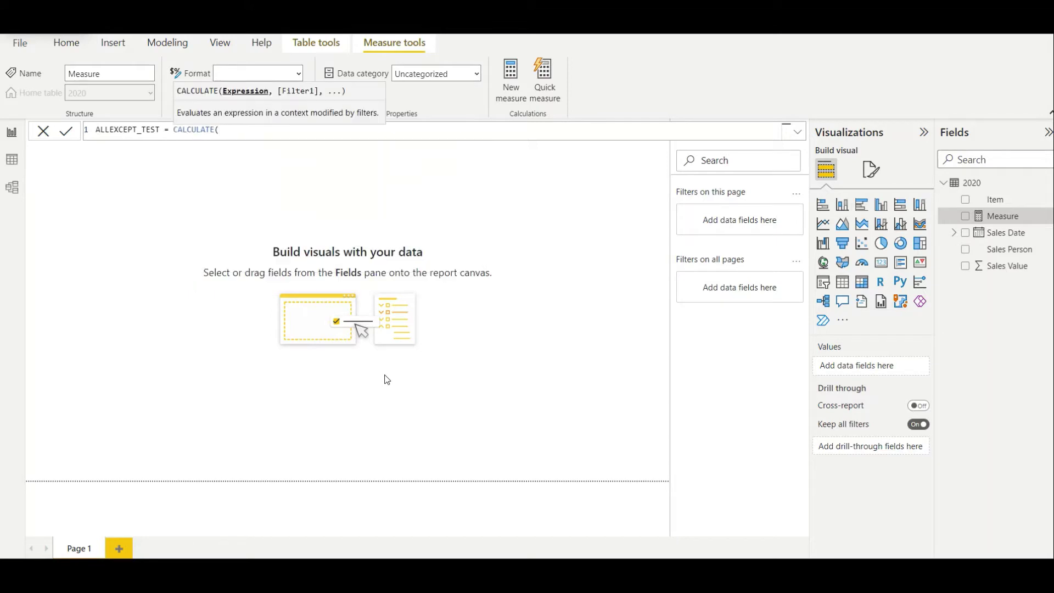
type("SUM")
key("Tab")
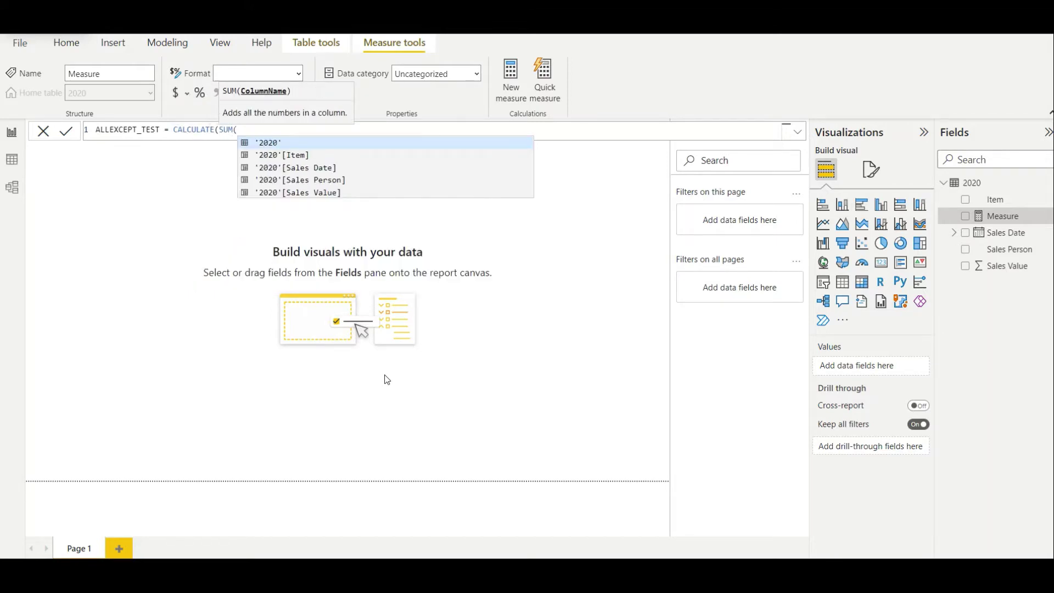
key("Down")
key("Down")
key("Down")
key("Down")
key("Tab")
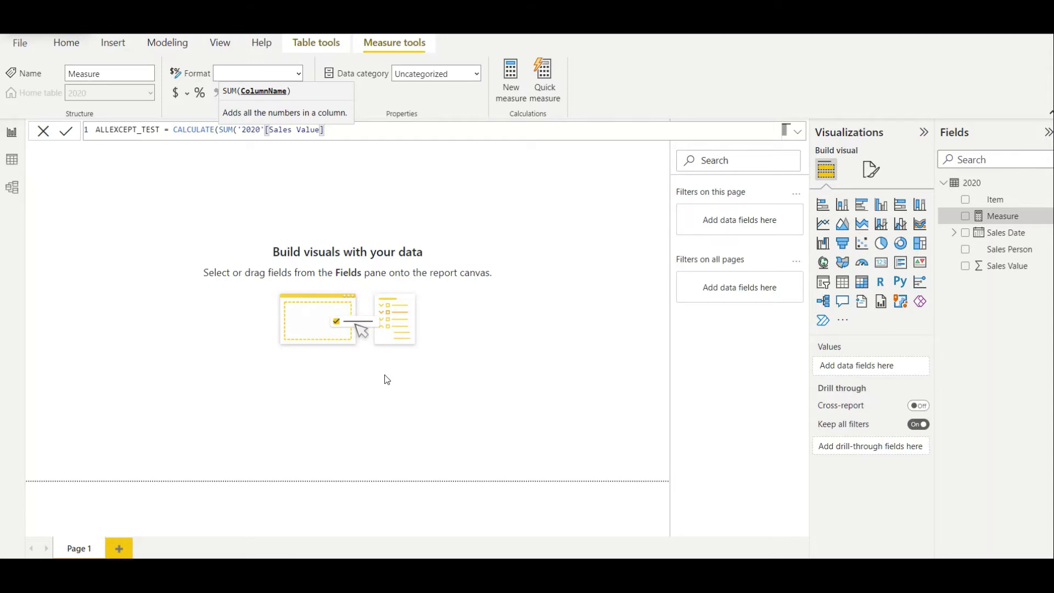
Step: Finish the formula with ALLEXCEPT('2020','2020'[Sales Person]) and commit the measure
type(")")
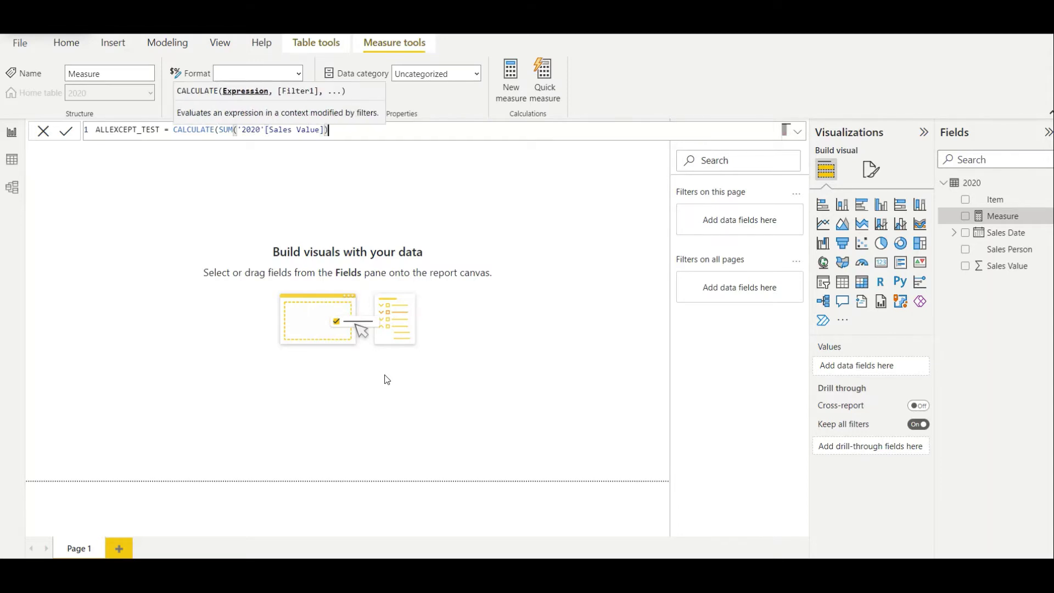
type(",")
type("ALLE")
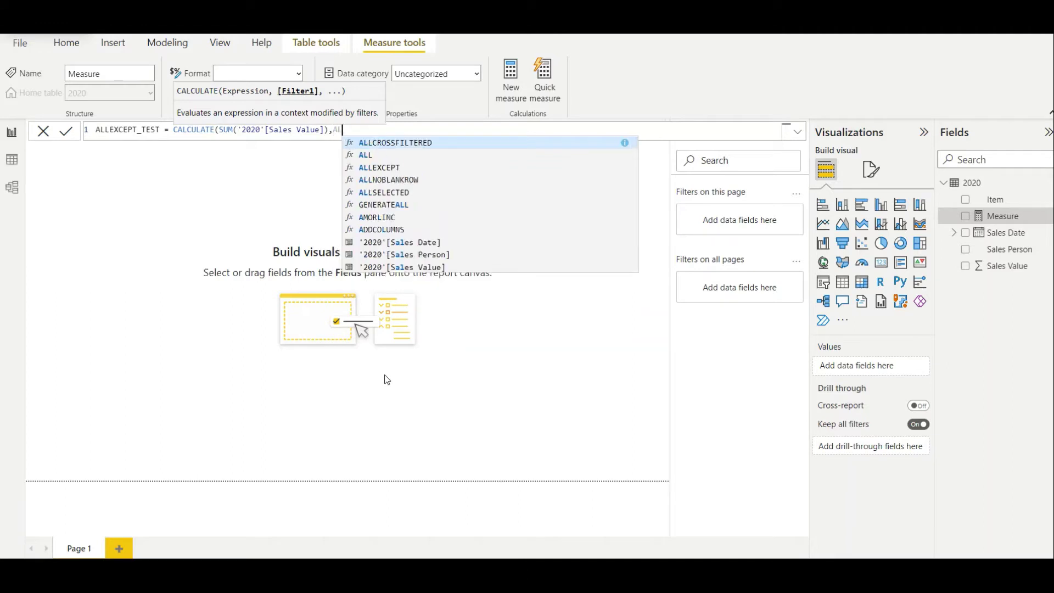
key("Tab")
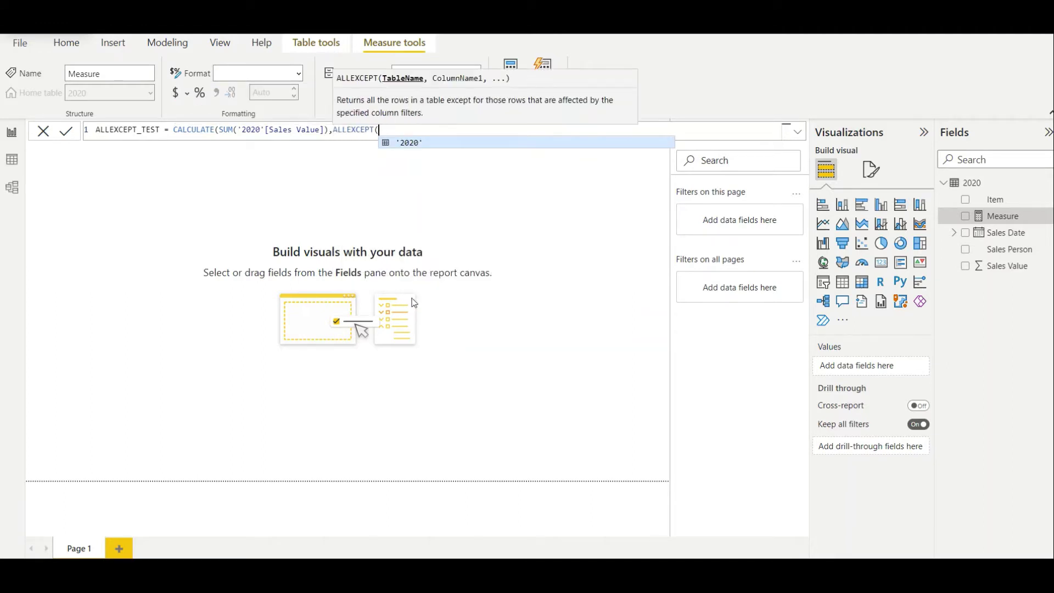
key("Tab")
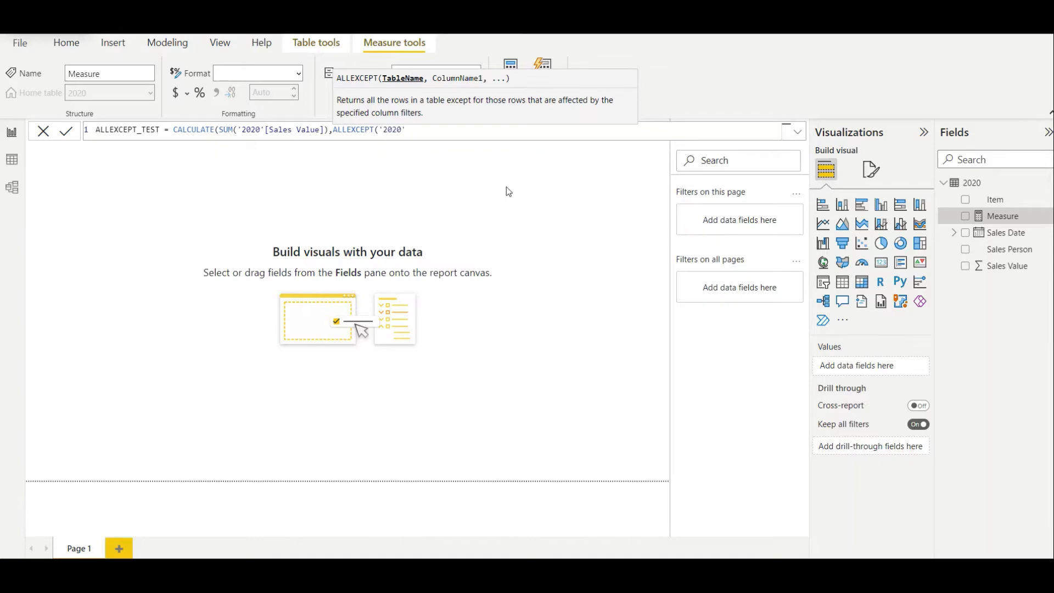
type(",")
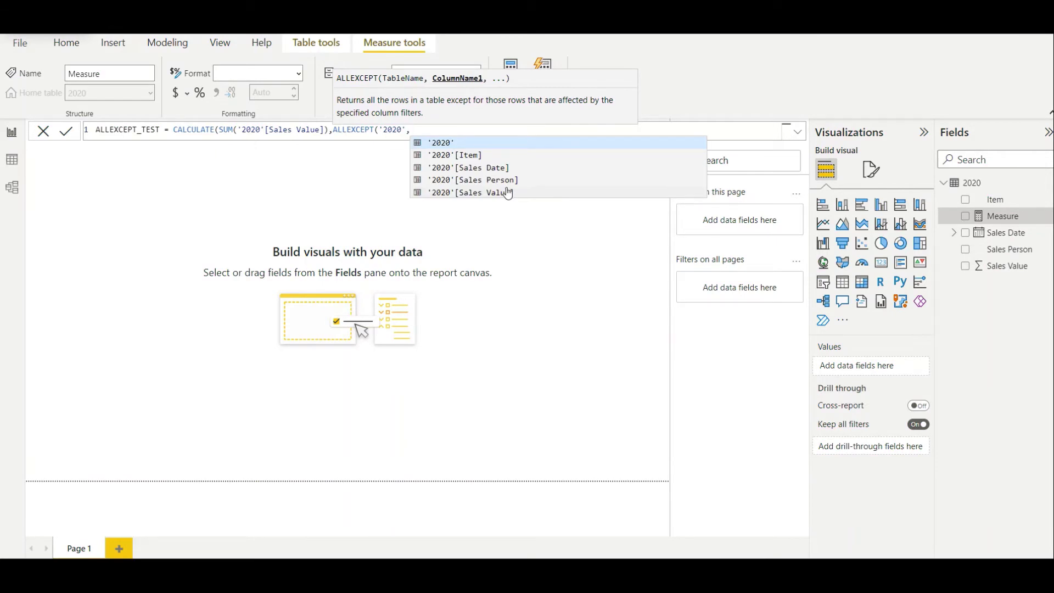
key("Down")
key("Down")
key("Down")
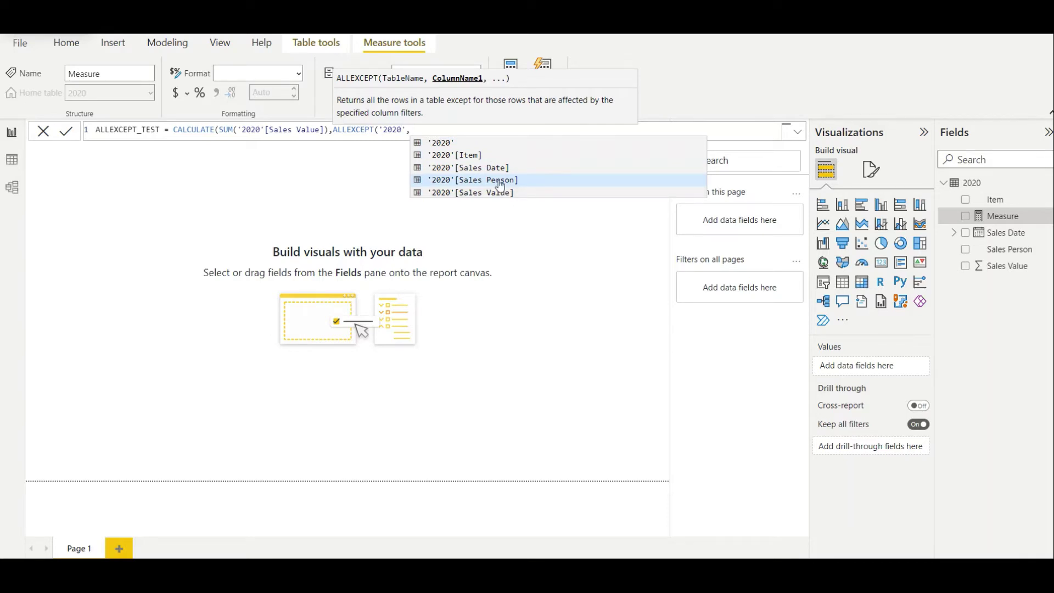
left_click(508, 180)
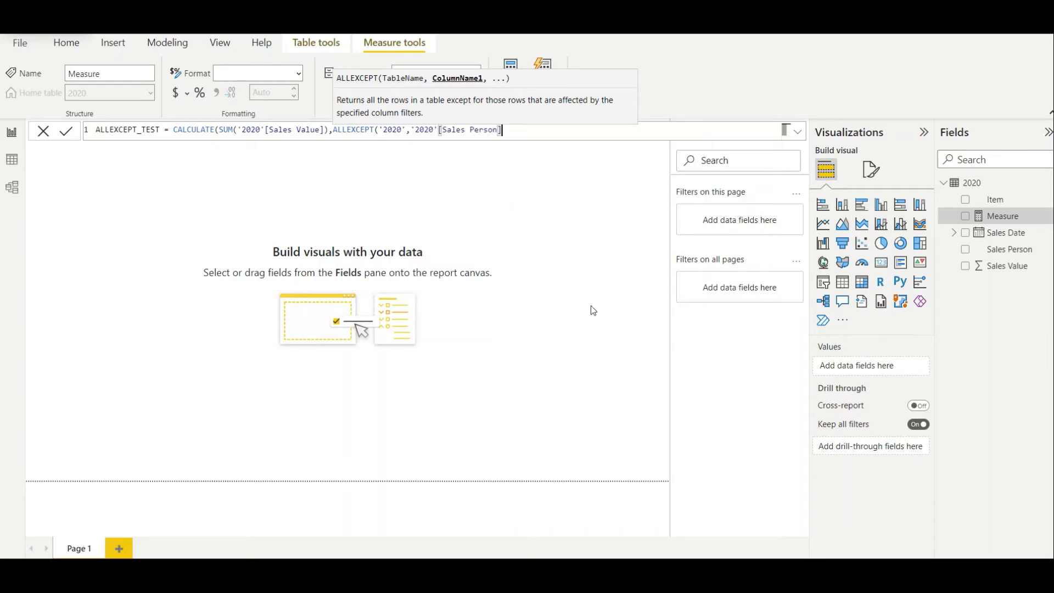
type("))")
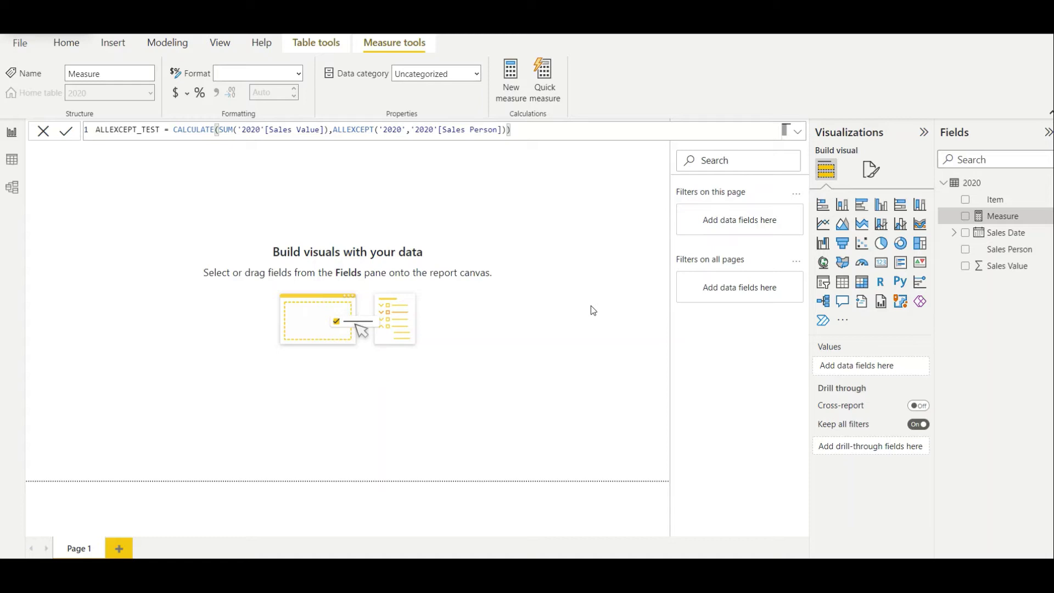
key("Return")
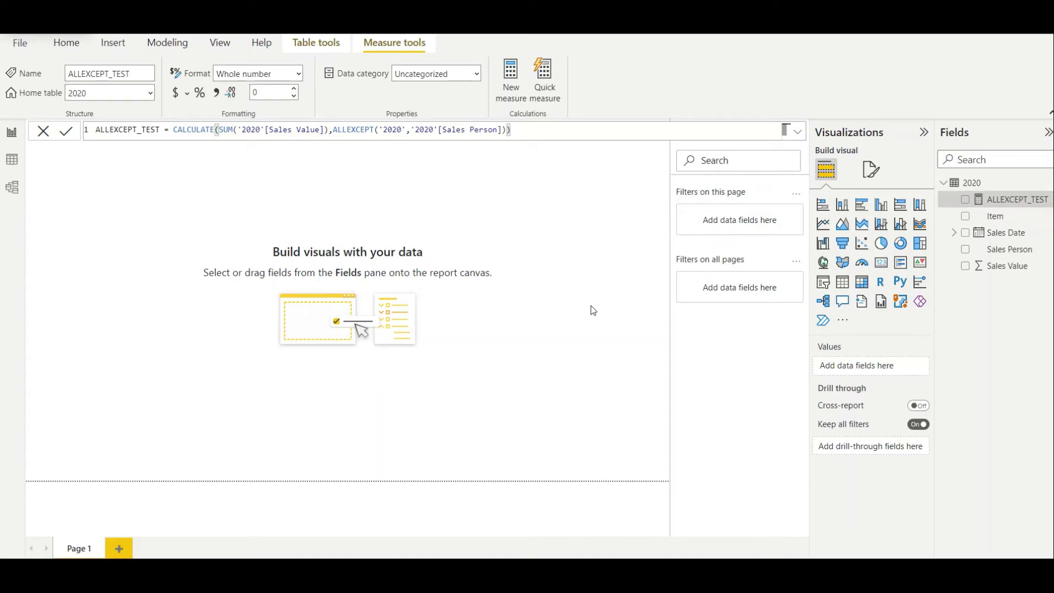
Step: Collapse the Filters pane and add an enlarged card showing the ALLEXCEPT_TEST measure
left_click(738, 130)
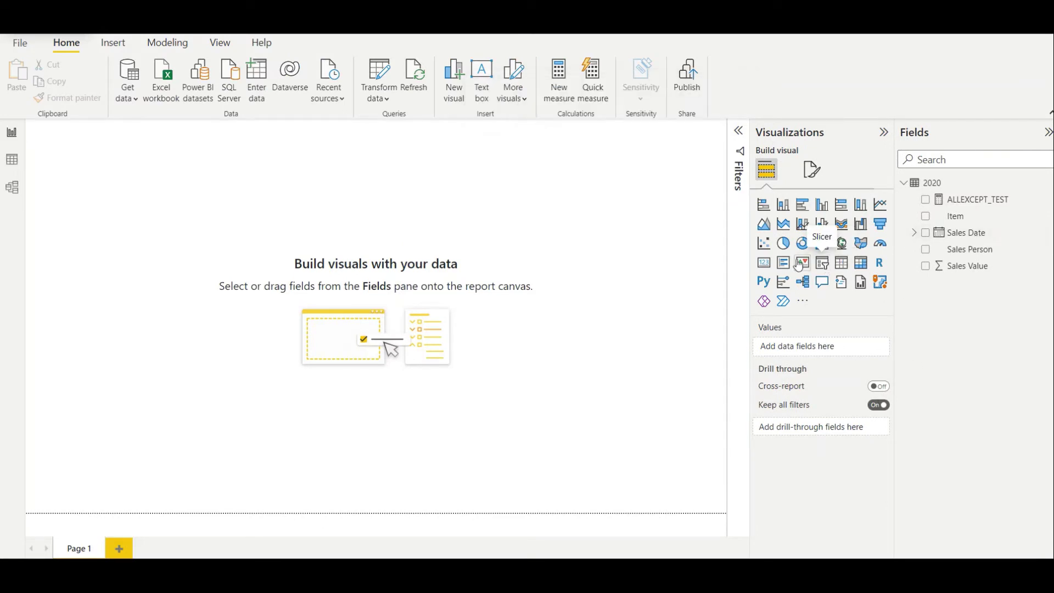
left_click(765, 267)
left_click_drag(135, 182, 166, 219)
left_click_drag(965, 200, 160, 252)
left_click_drag(213, 308, 251, 296)
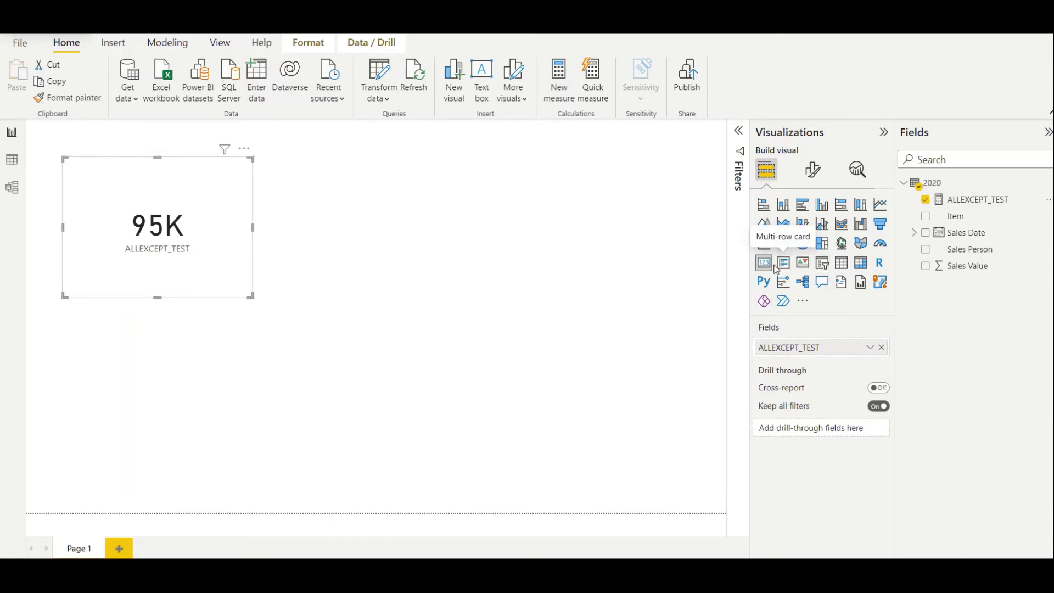
left_click(686, 275)
Step: Add a multi-row card for Sales Value and align it beside the ALLEXCEPT_TEST card
left_click(784, 263)
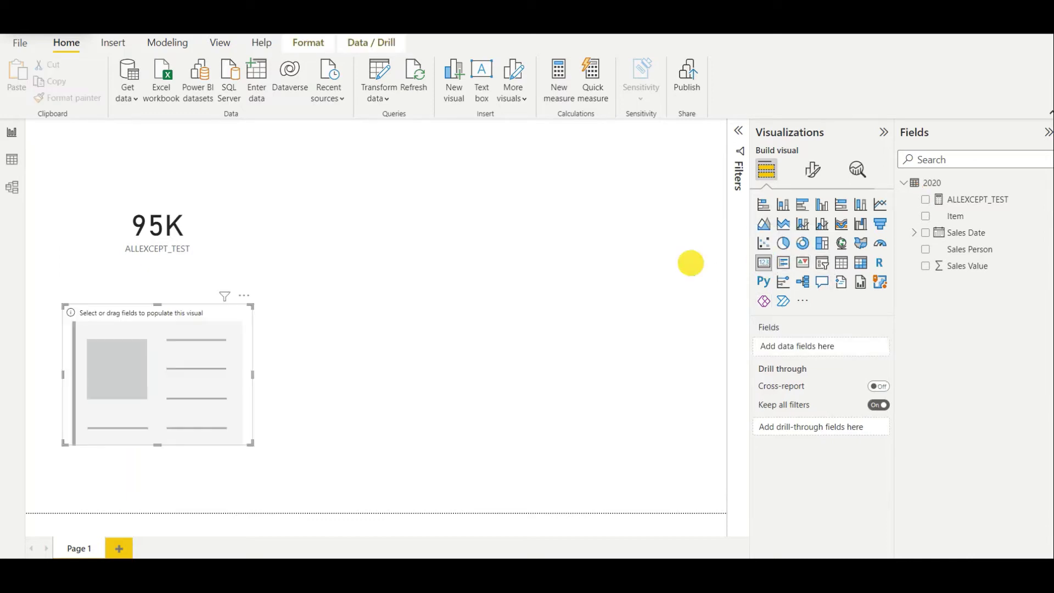
left_click_drag(203, 332, 470, 185)
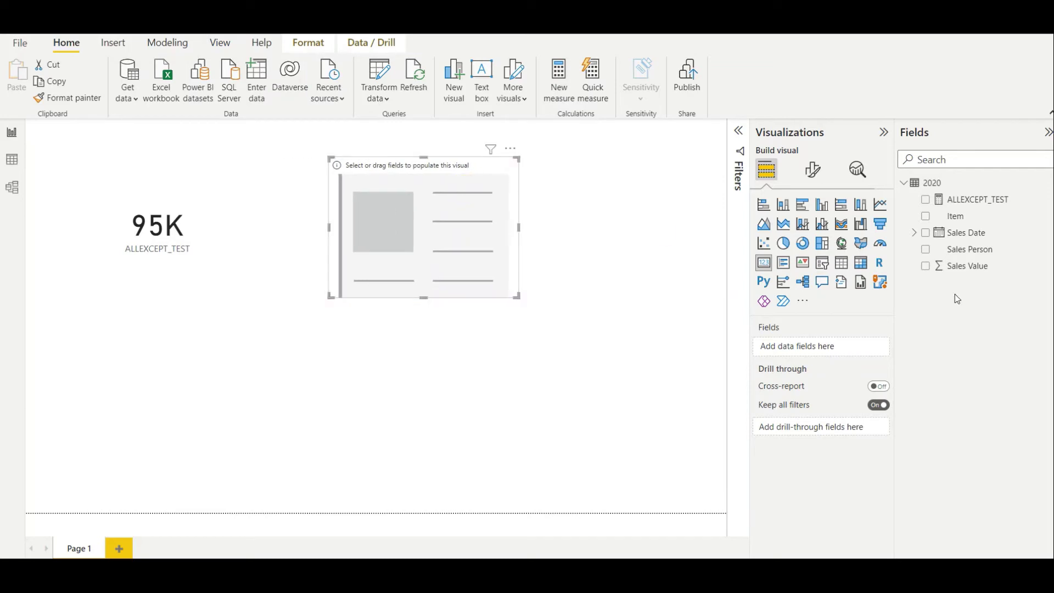
left_click_drag(969, 267, 414, 251)
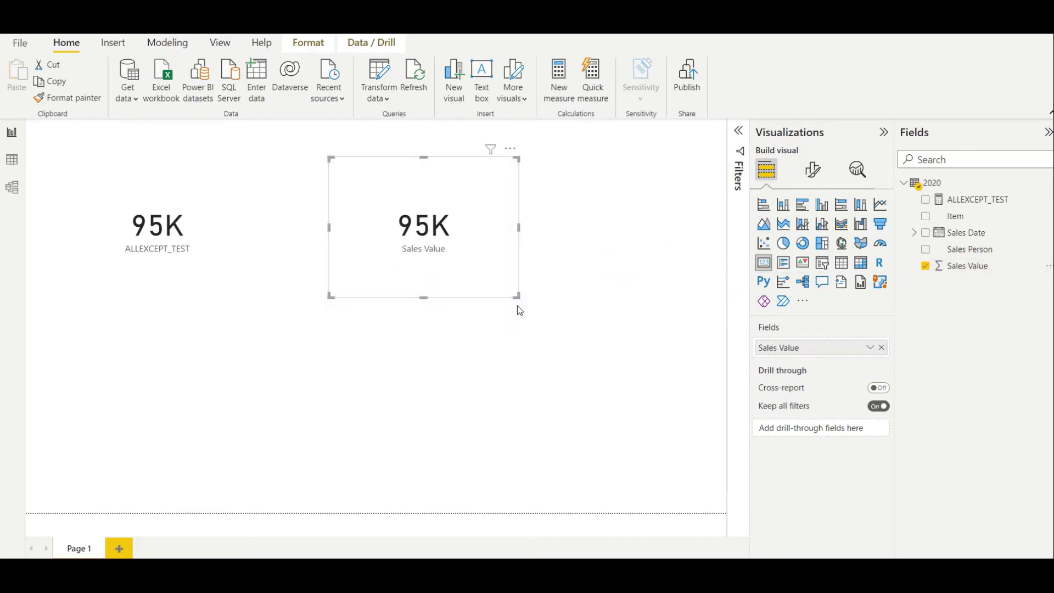
left_click(425, 303)
left_click_drag(435, 277, 439, 263)
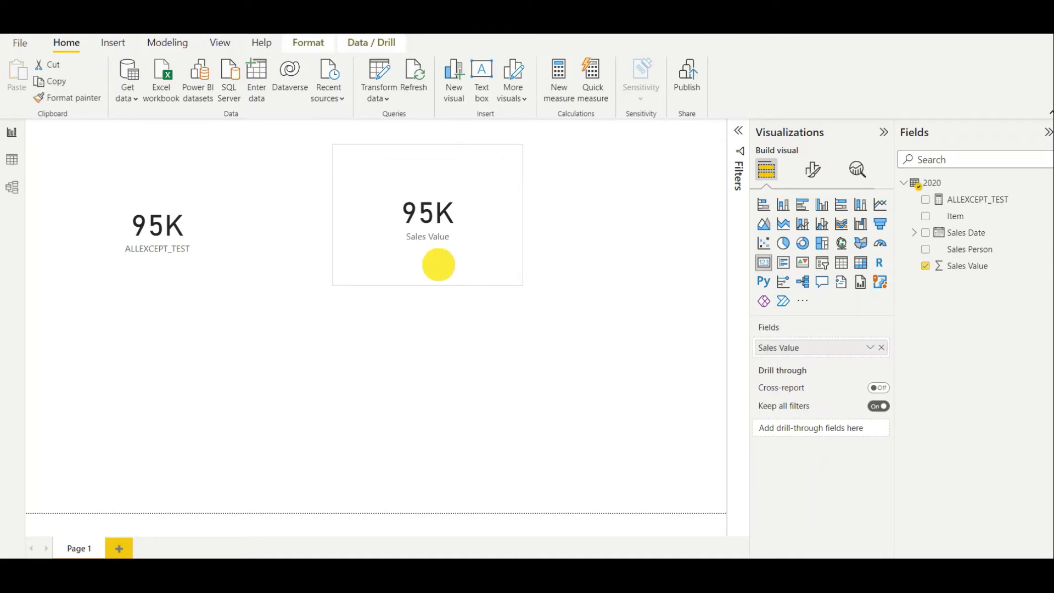
left_click_drag(161, 245, 157, 215)
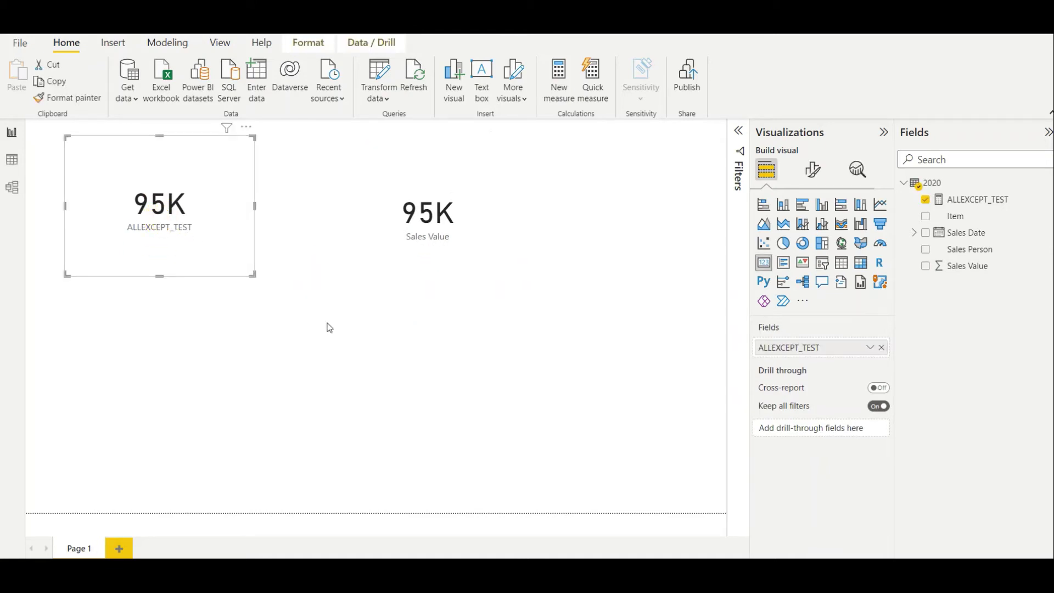
Step: Add Item and Sales Person tables, plus a Sales Date table with Year removed
left_click(423, 336)
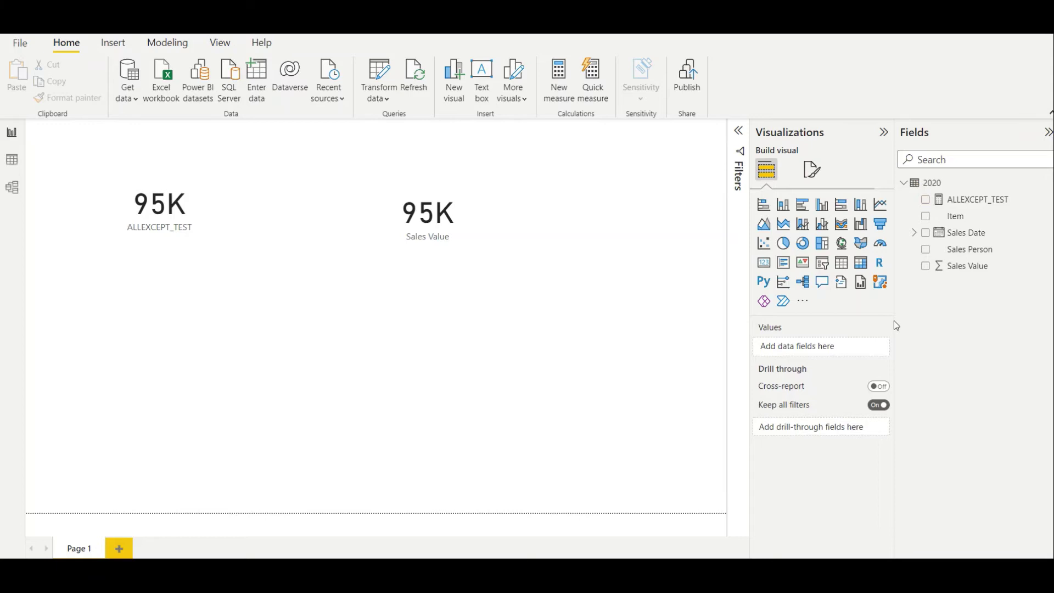
left_click_drag(962, 224, 149, 370)
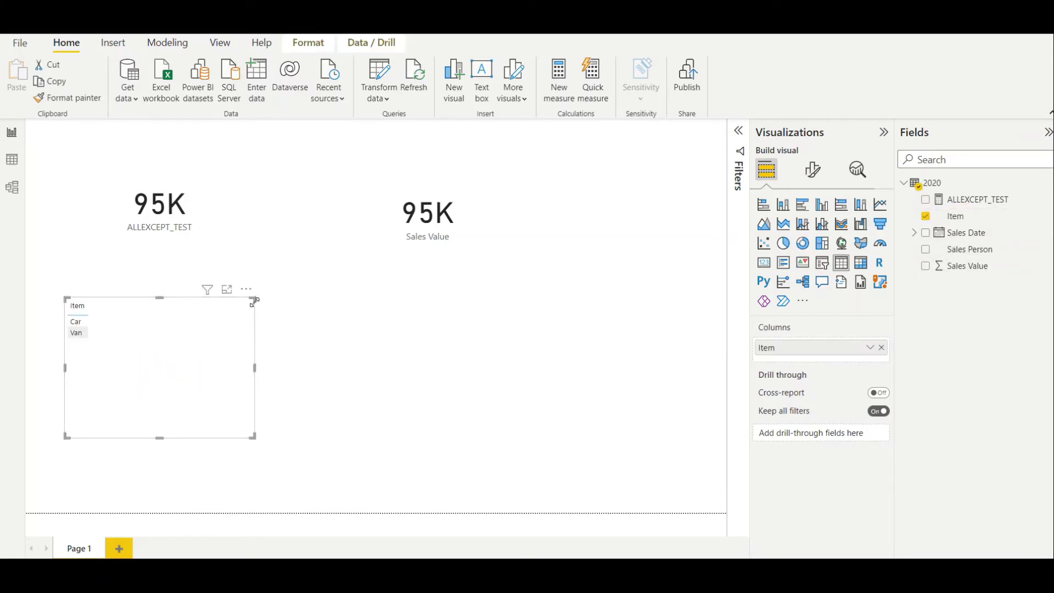
left_click_drag(254, 299, 233, 336)
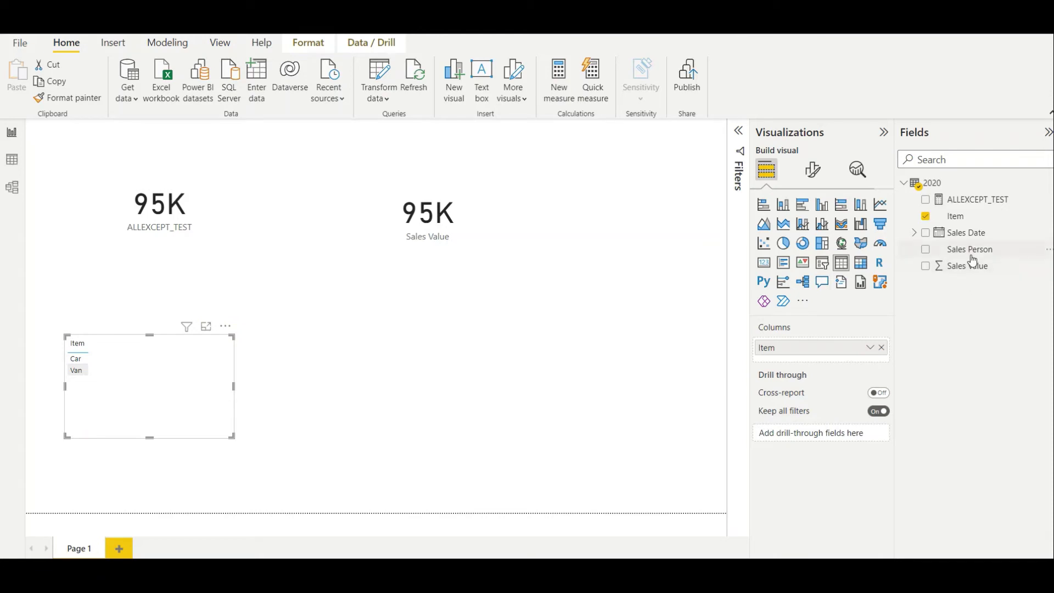
left_click_drag(969, 250, 454, 370)
left_click(503, 378)
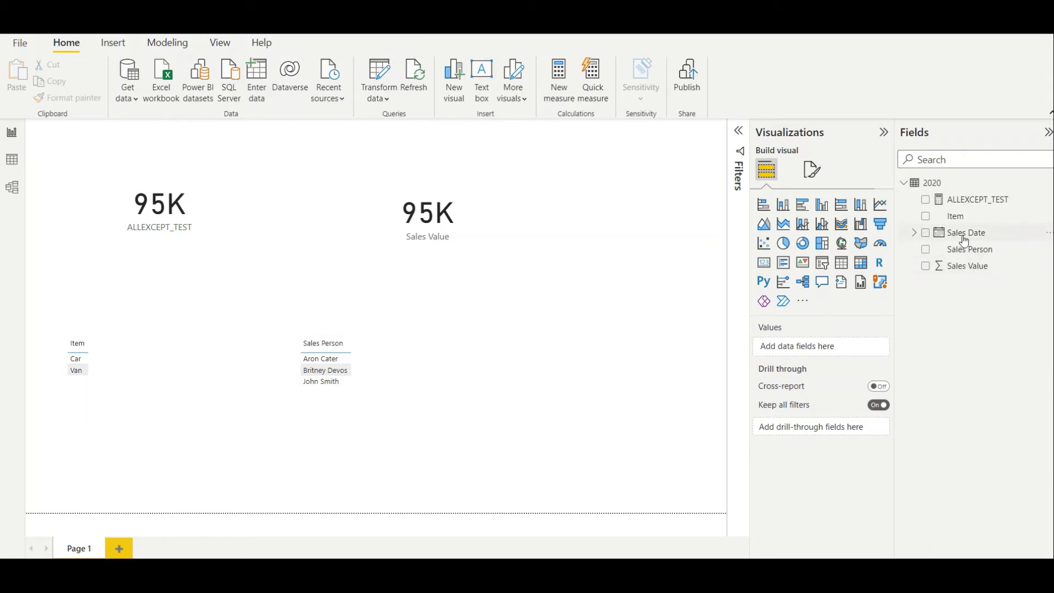
left_click_drag(965, 240, 557, 343)
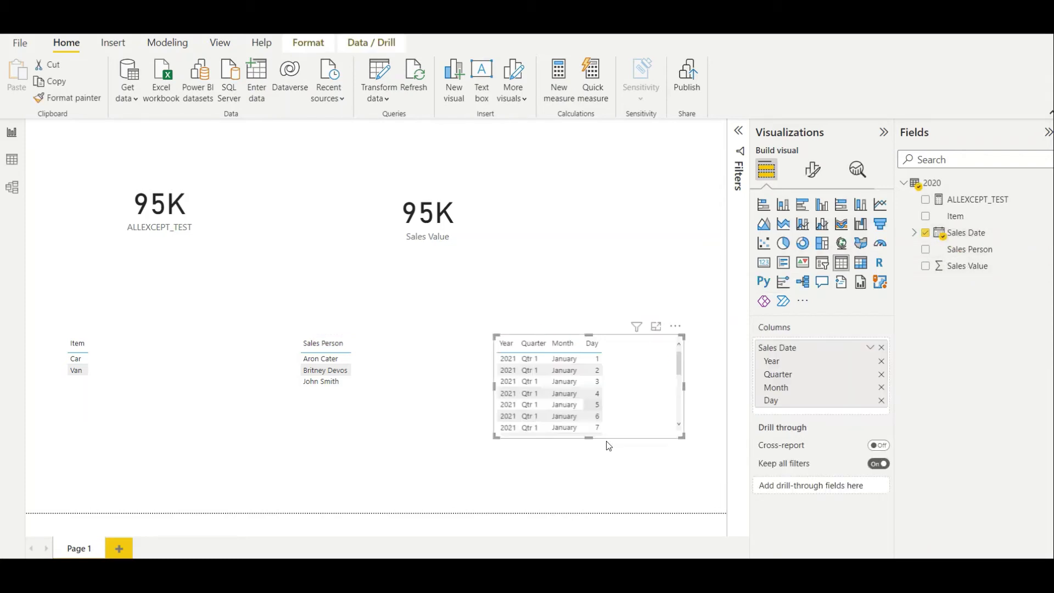
left_click(880, 361)
Step: Remove Quarter and Day from the date table and stretch it to list January through December
left_click(881, 361)
left_click(880, 375)
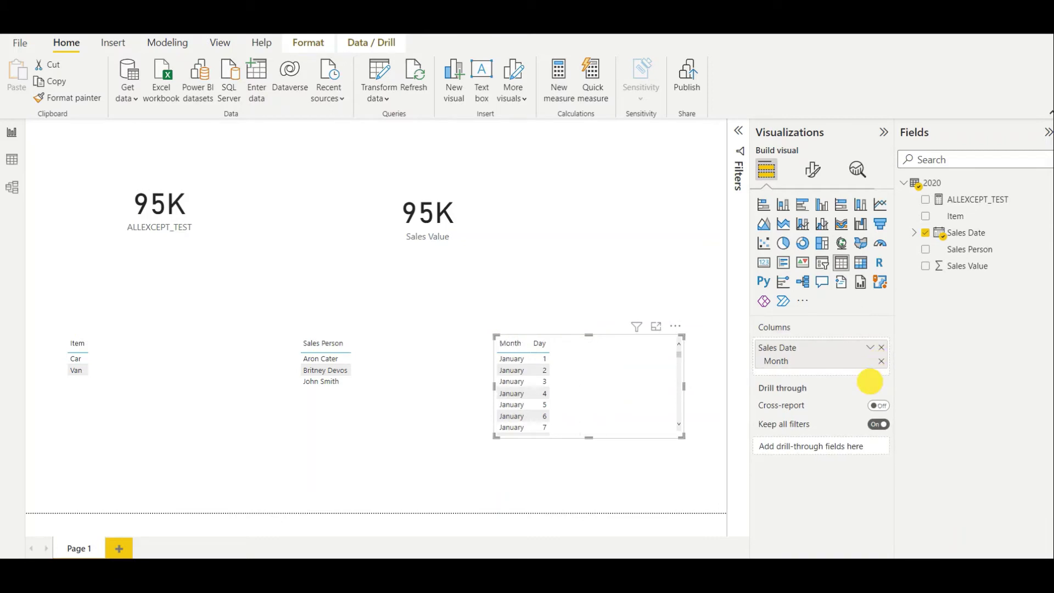
left_click_drag(594, 409, 588, 475)
left_click_drag(608, 338, 610, 358)
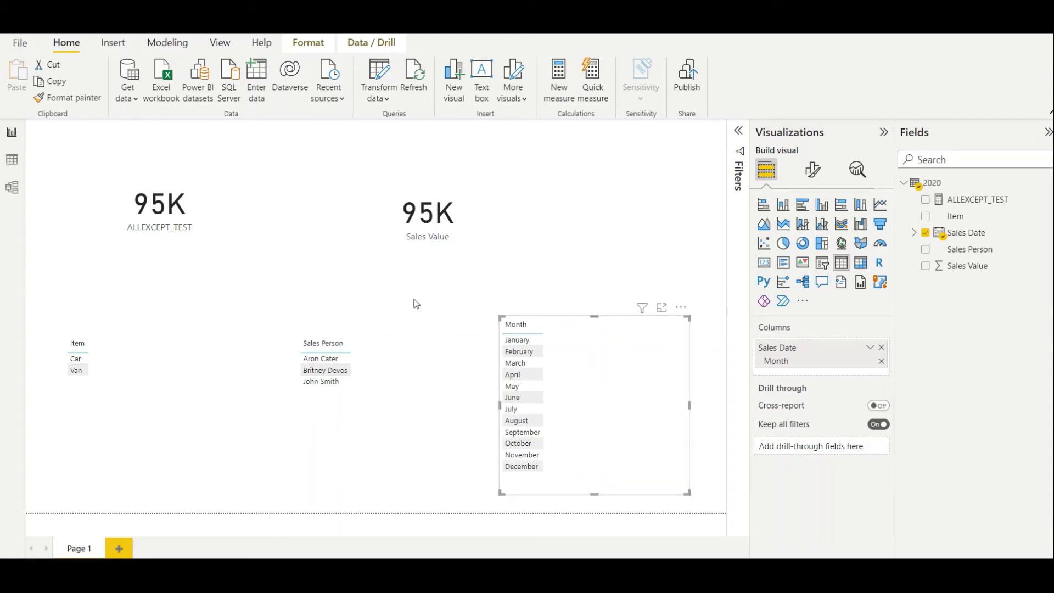
left_click(157, 216)
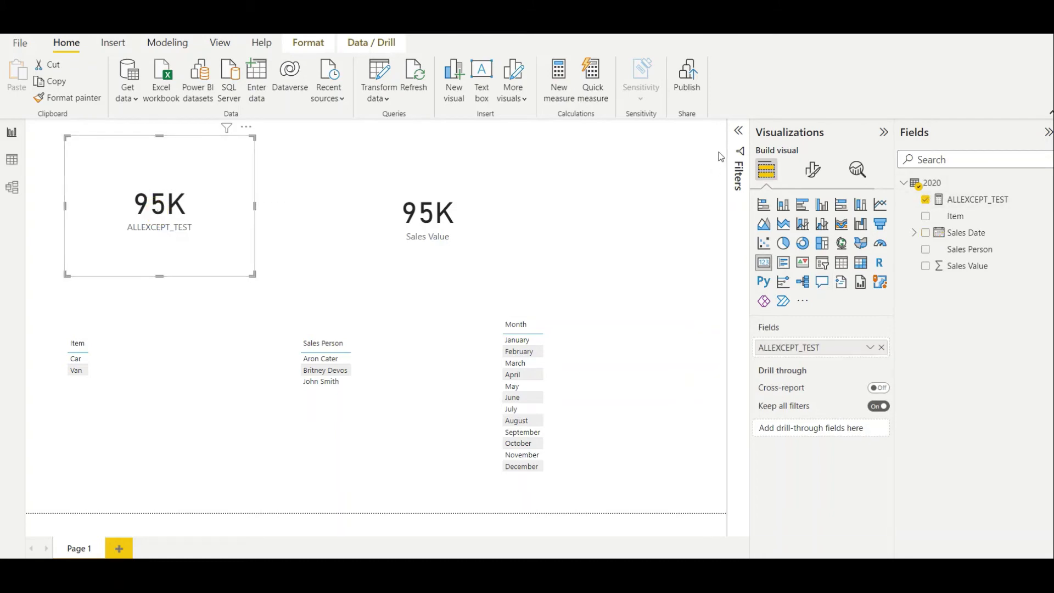
Step: Check the ALLEXCEPT_TEST DAX, then filter to the second sales person so both cards read 33K
left_click(970, 201)
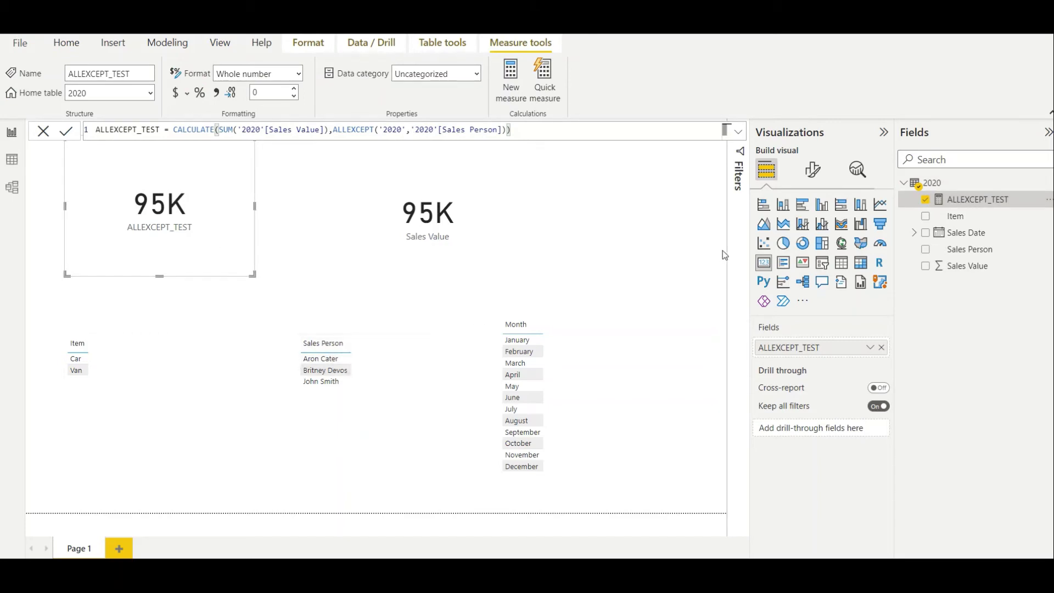
left_click(679, 247)
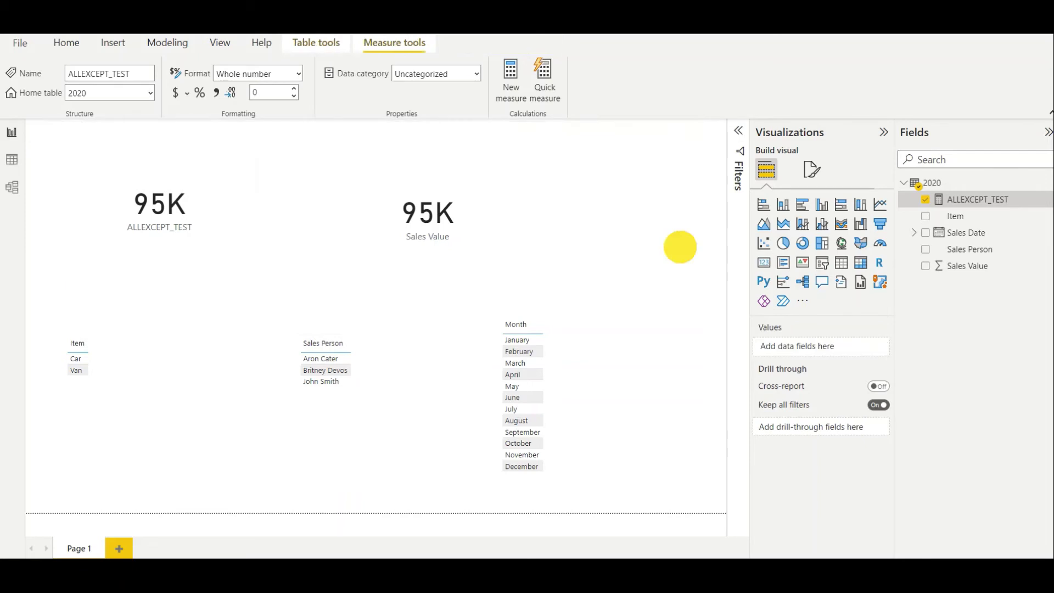
left_click(325, 360)
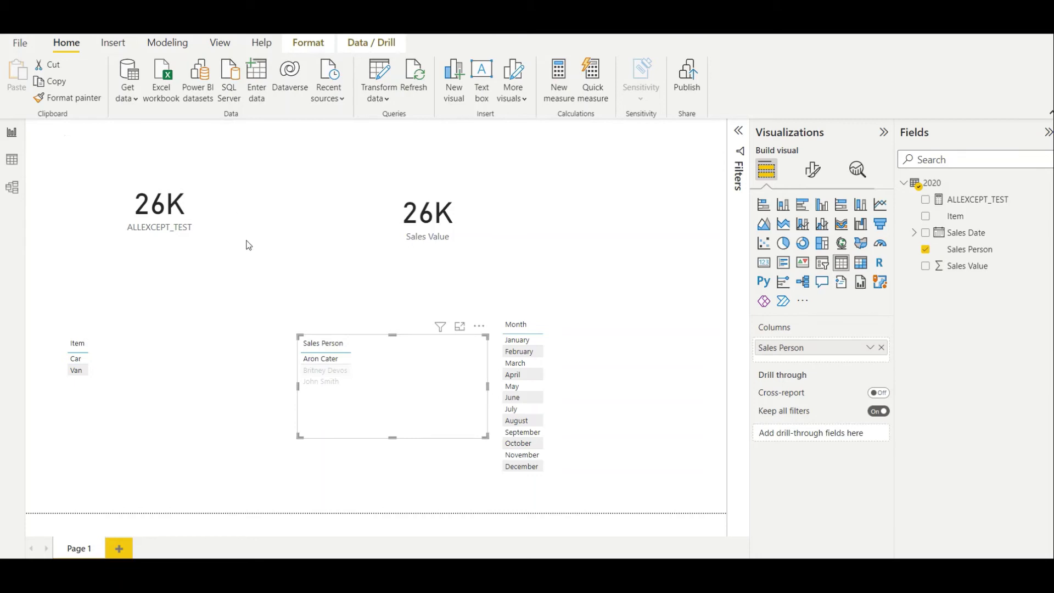
left_click(319, 370)
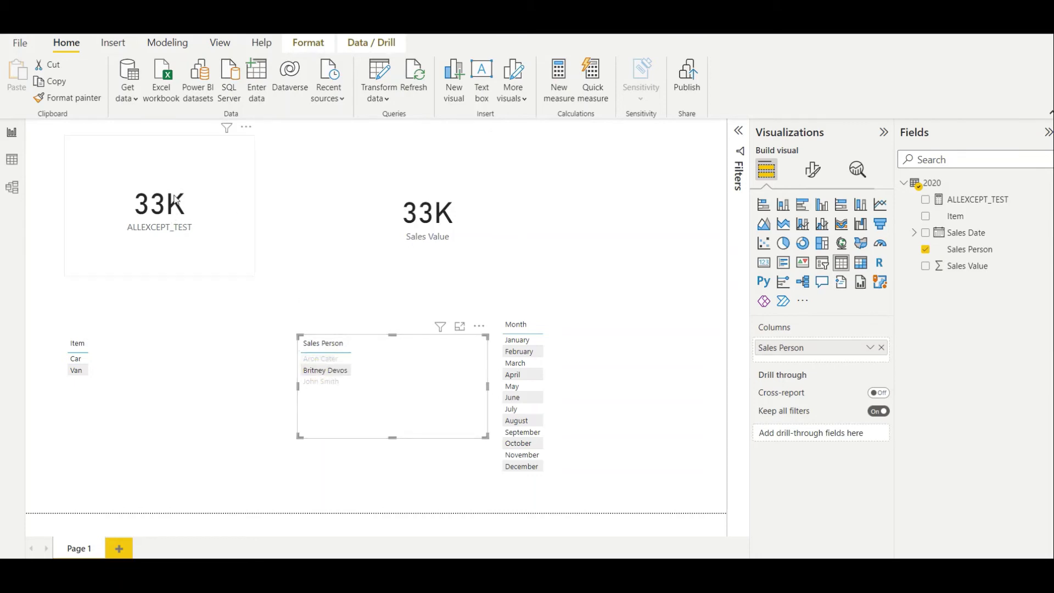
Step: Toggle the Item filter between Car and Van, watching Sales Value change while ALLEXCEPT_TEST stays 95K
left_click(657, 293)
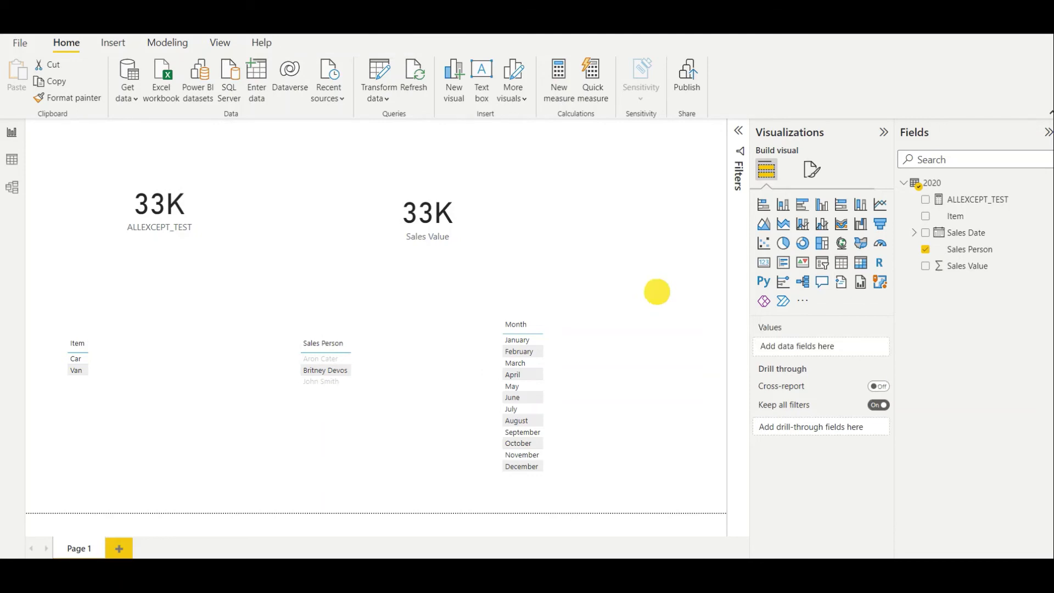
left_click(81, 363)
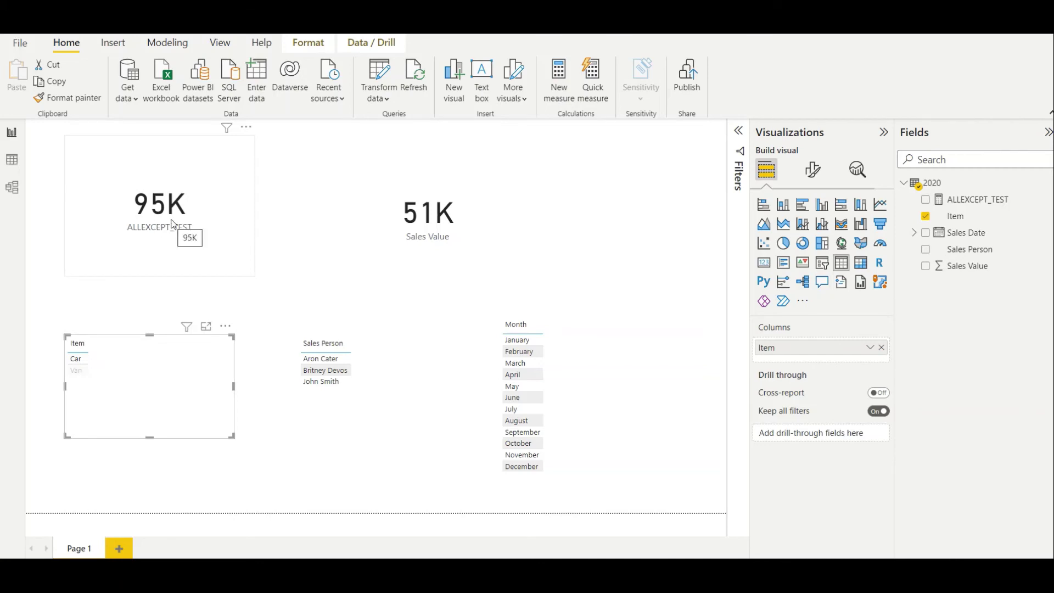
left_click(77, 371)
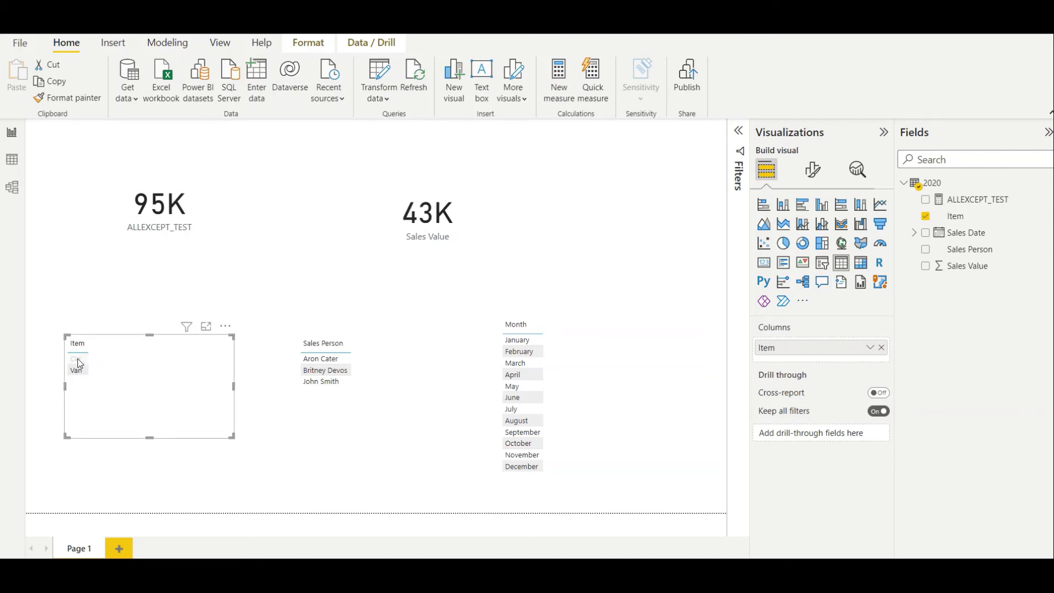
left_click(75, 358)
left_click(76, 369)
left_click(76, 359)
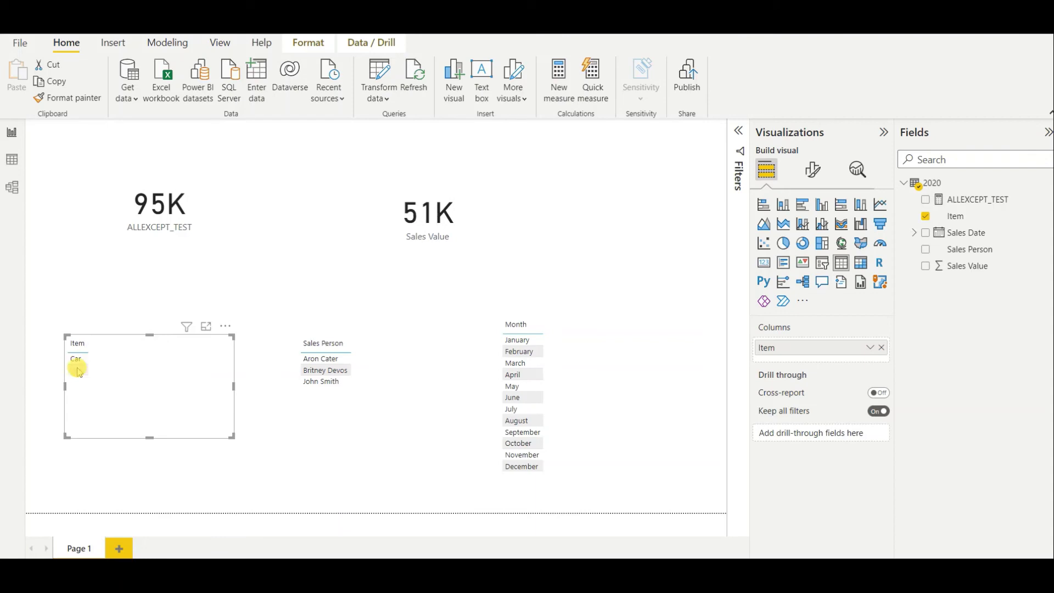
left_click(76, 370)
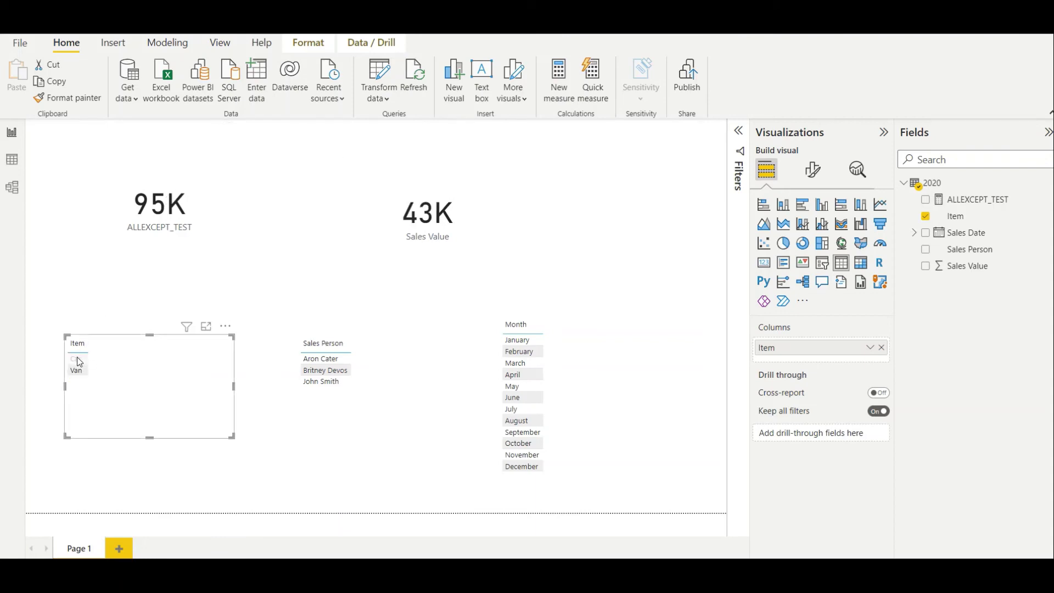
left_click(75, 358)
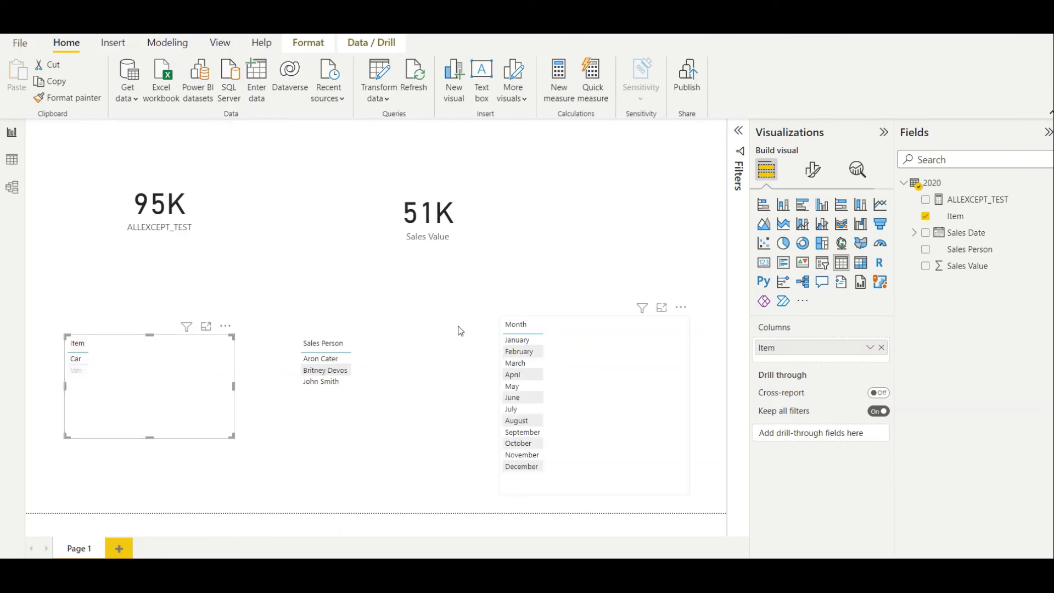
left_click(440, 191)
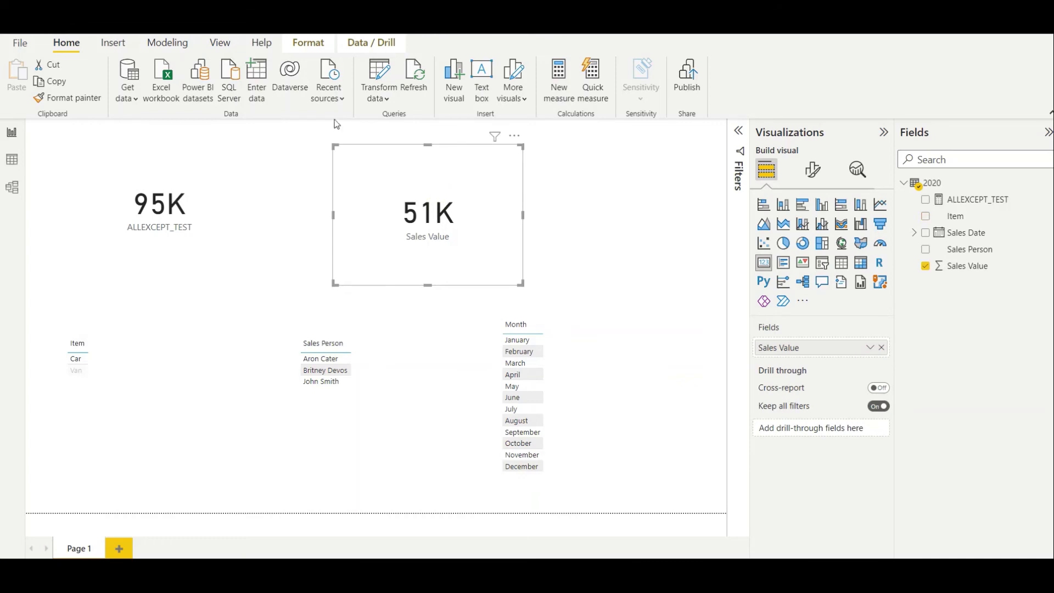
left_click(77, 369)
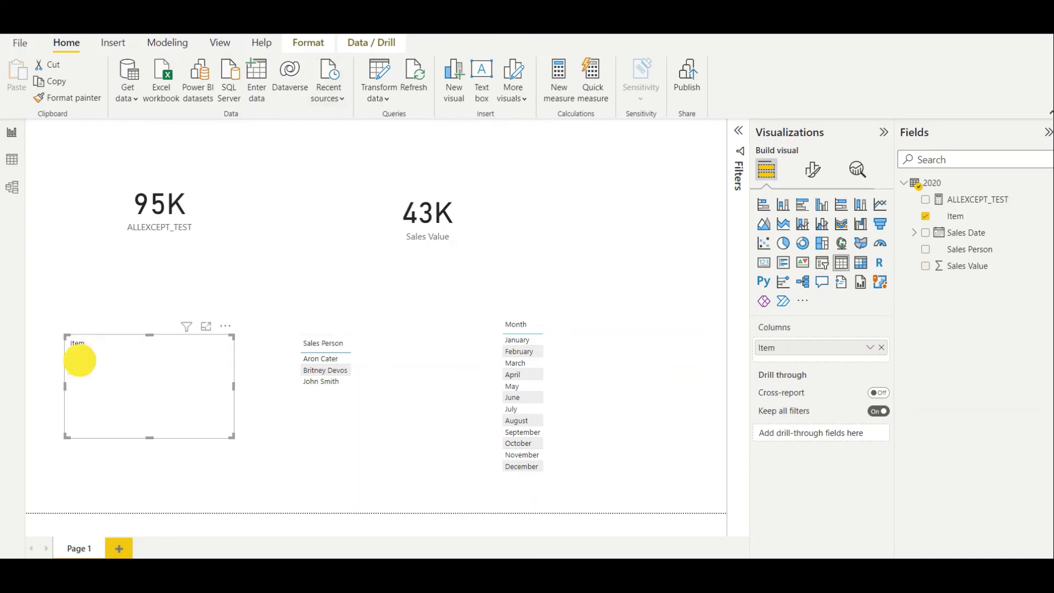
left_click(77, 358)
left_click(77, 370)
left_click(77, 358)
Step: Try February, May, July and August, then settle on April: Sales Value 40K, ALLEXCEPT_TEST 95K
left_click(530, 374)
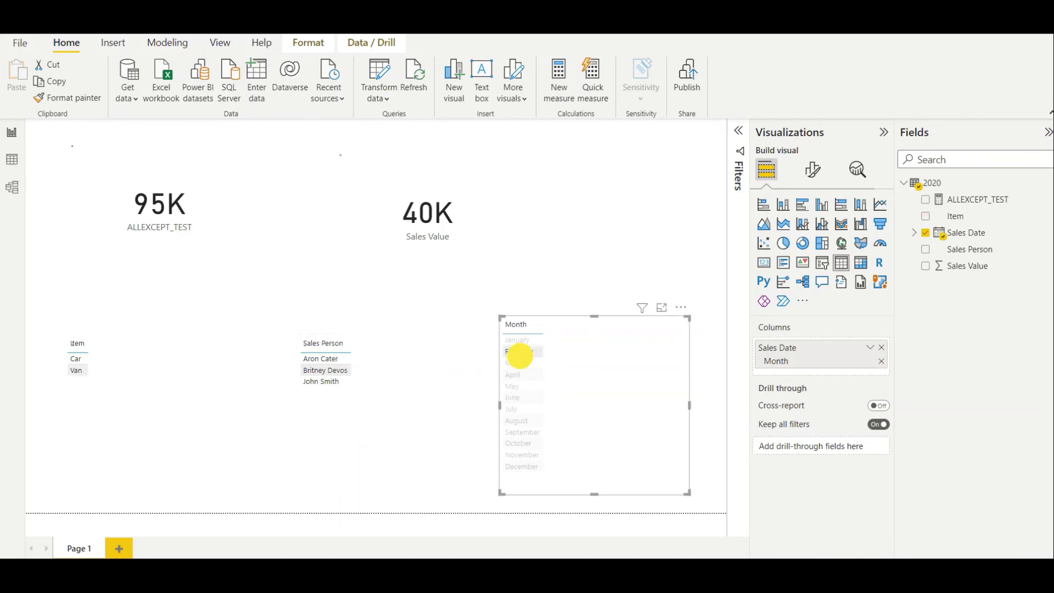
left_click(520, 352)
left_click(522, 386)
left_click(522, 409)
left_click(523, 421)
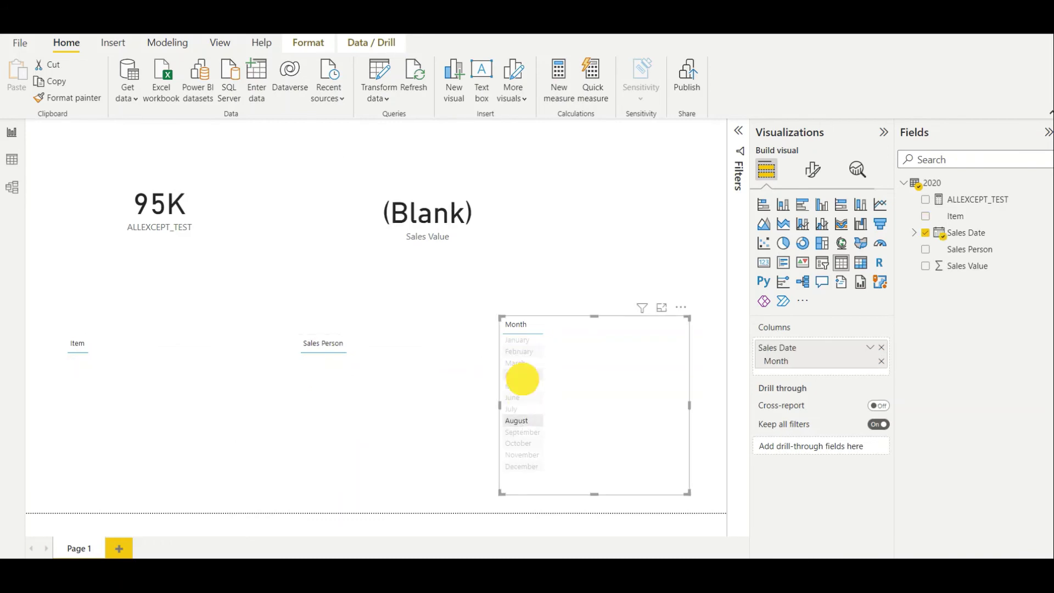
left_click(522, 377)
left_click(519, 352)
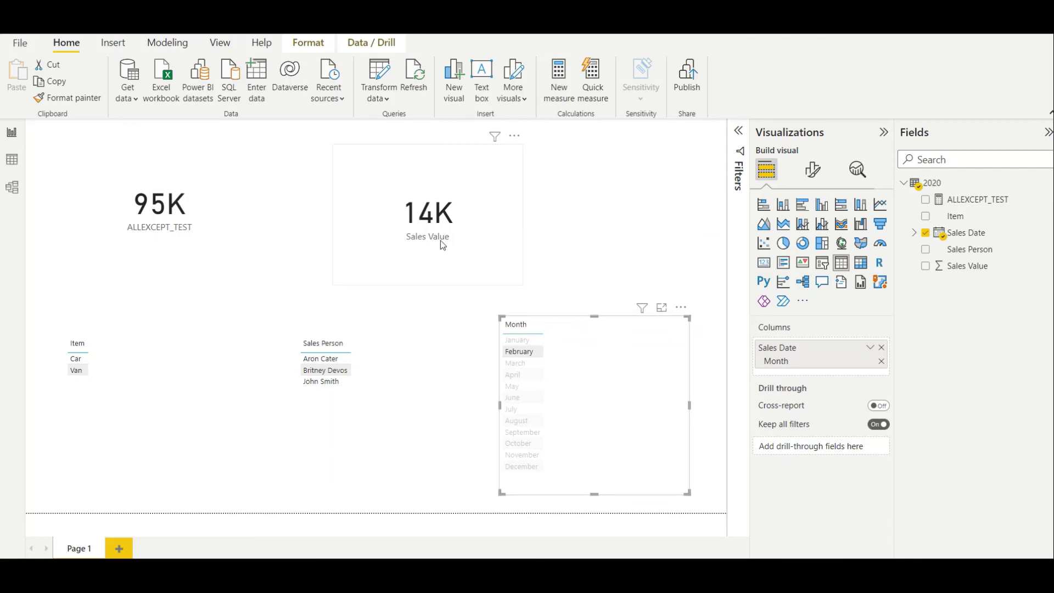
left_click(519, 376)
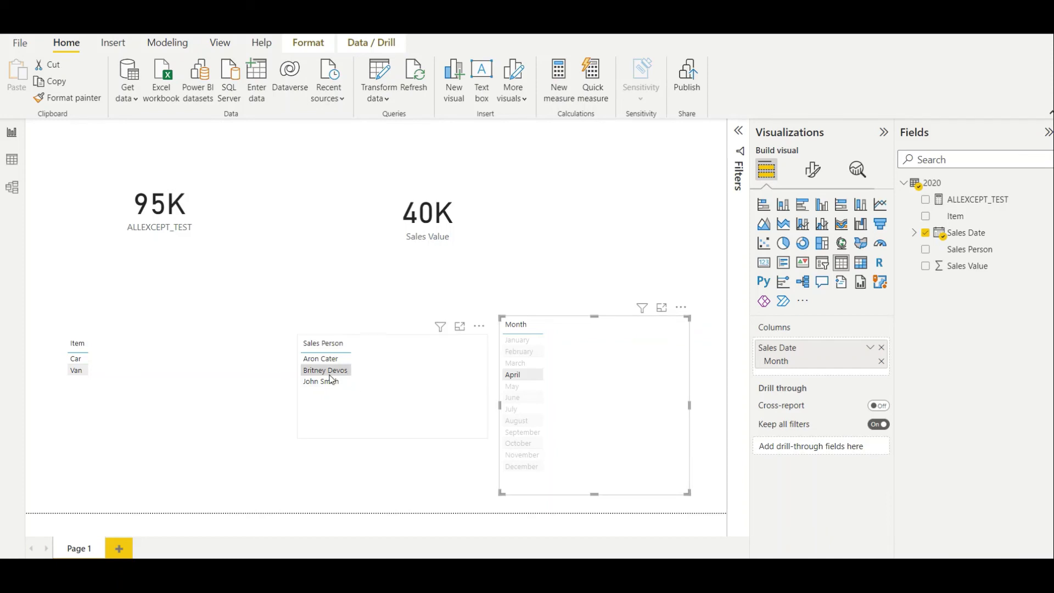
Step: Cycle through the sales persons and settle on the third, with both cards showing 36K
left_click(328, 372)
left_click(329, 380)
left_click(329, 370)
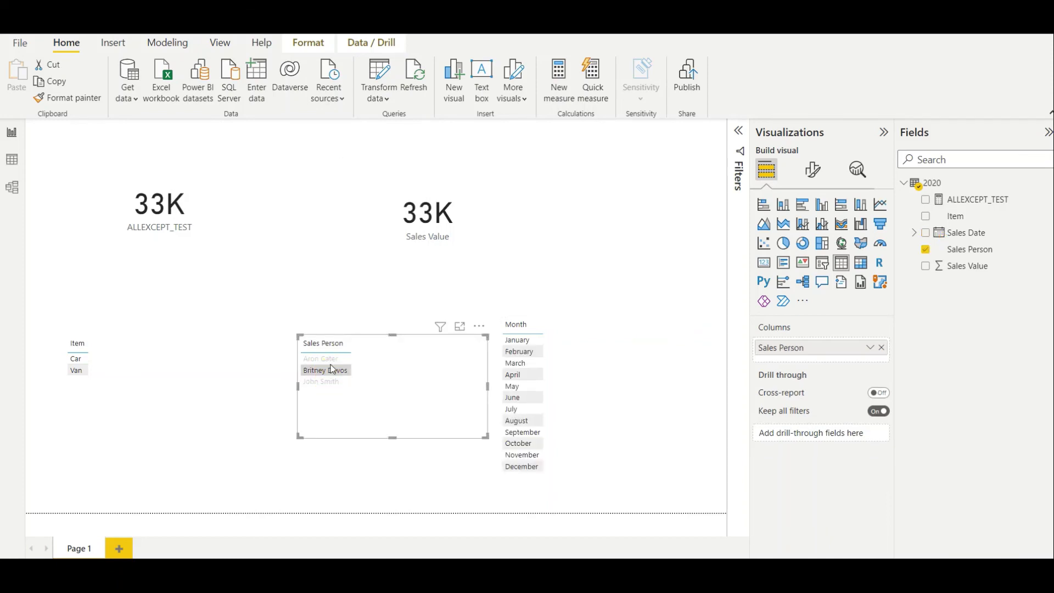
left_click(329, 369)
left_click(331, 367)
left_click(328, 359)
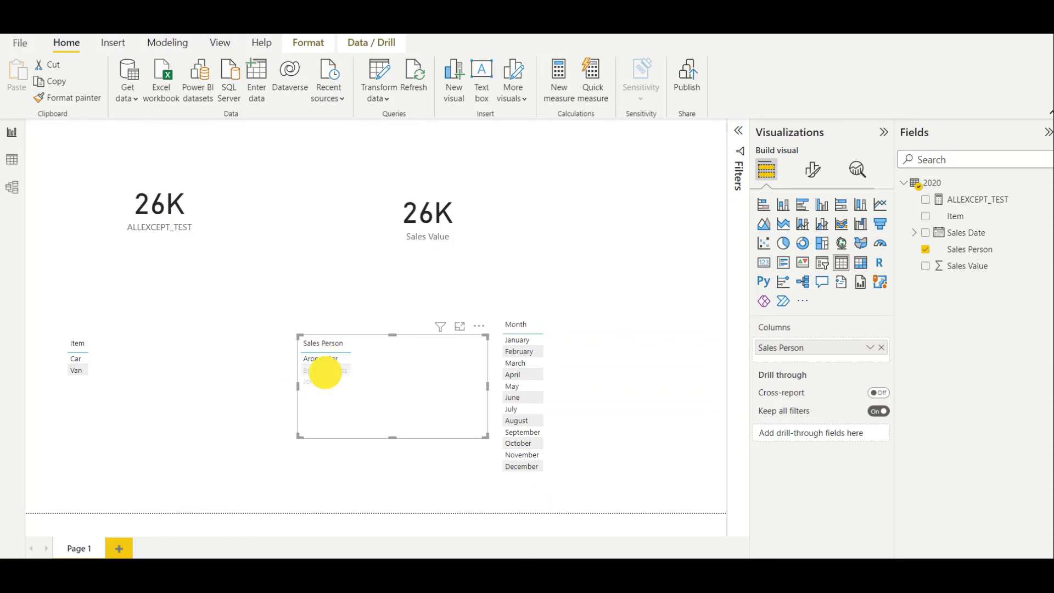
left_click(326, 370)
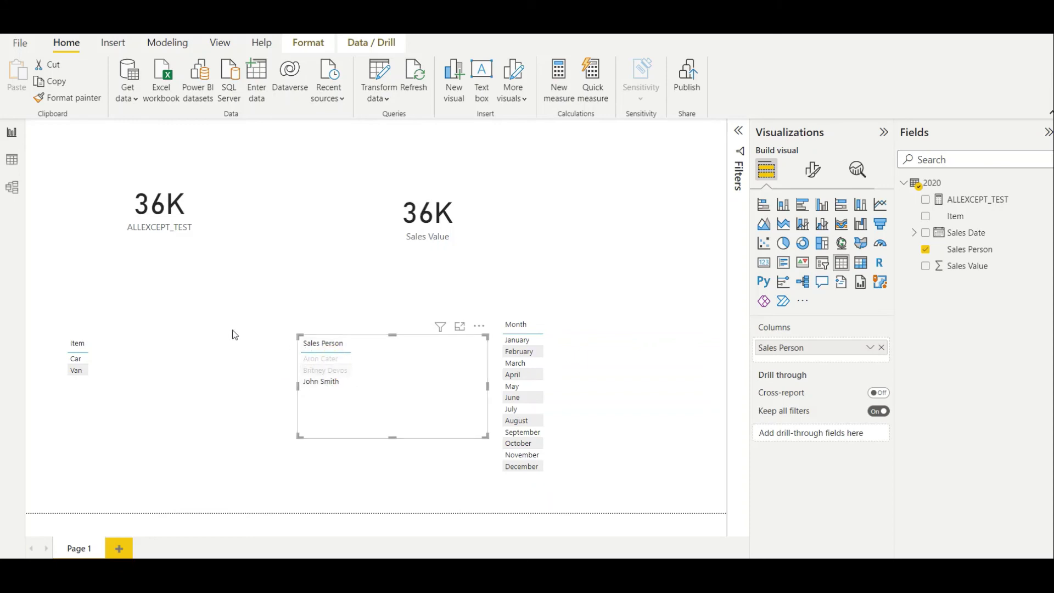
left_click(147, 207)
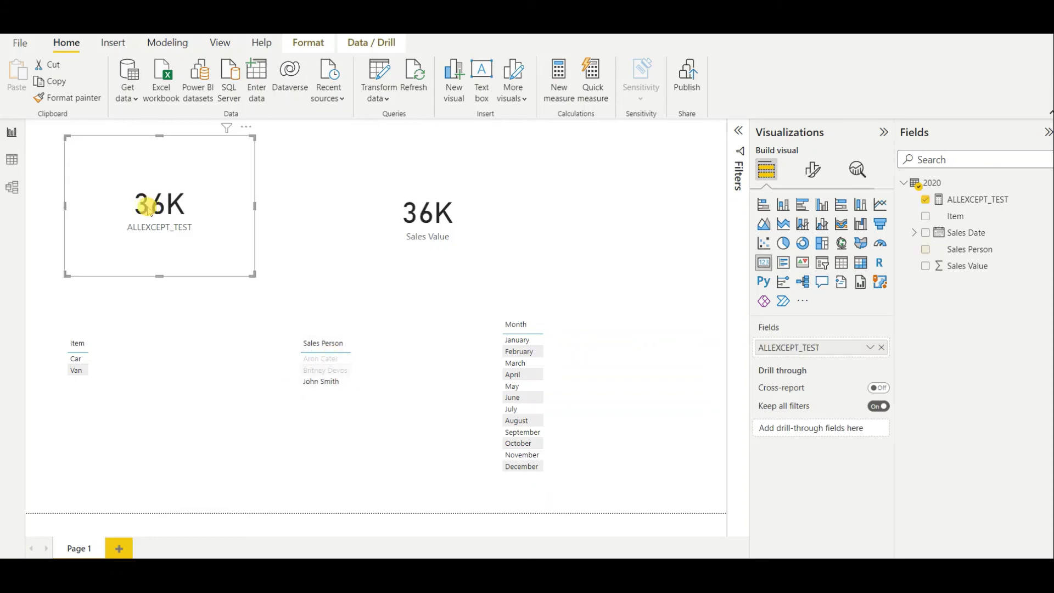
Step: Review the ALLEXCEPT_TEST formula, lower its card slightly, then filter through March and April to June
left_click(969, 200)
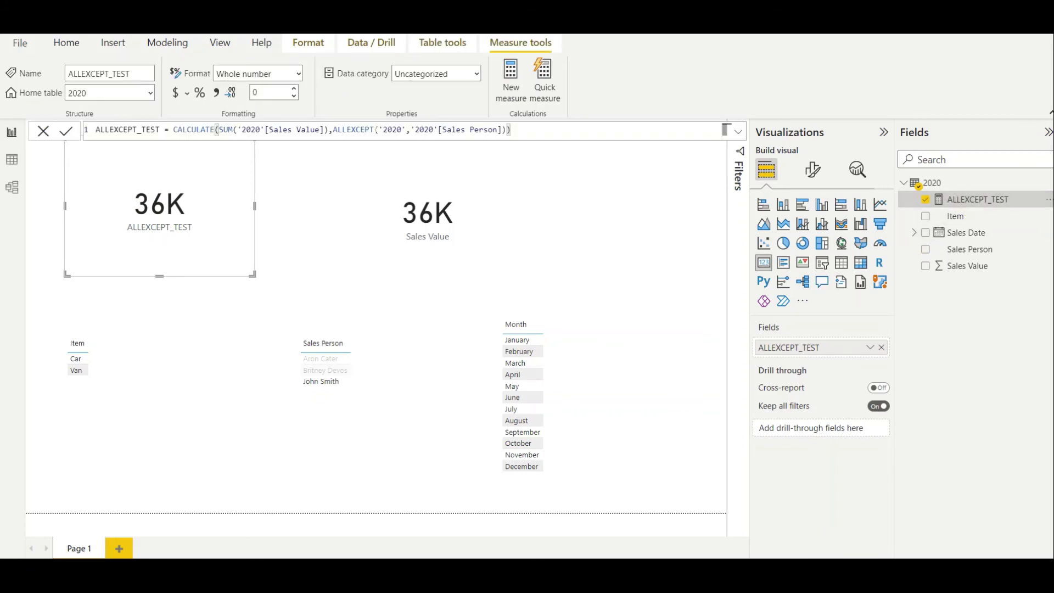
left_click_drag(219, 160, 217, 176)
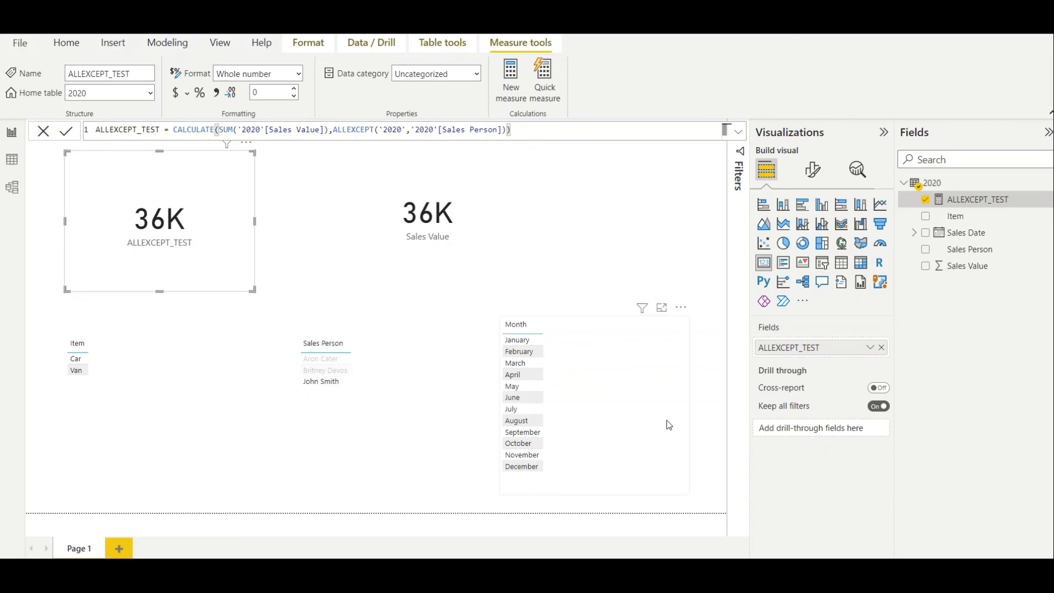
left_click(531, 365)
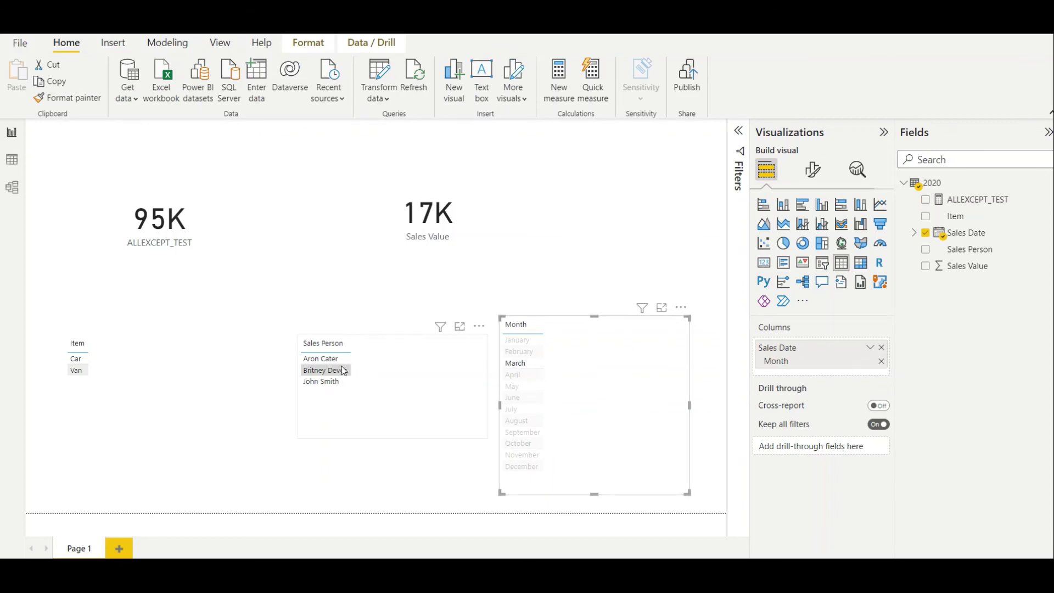
left_click(523, 378)
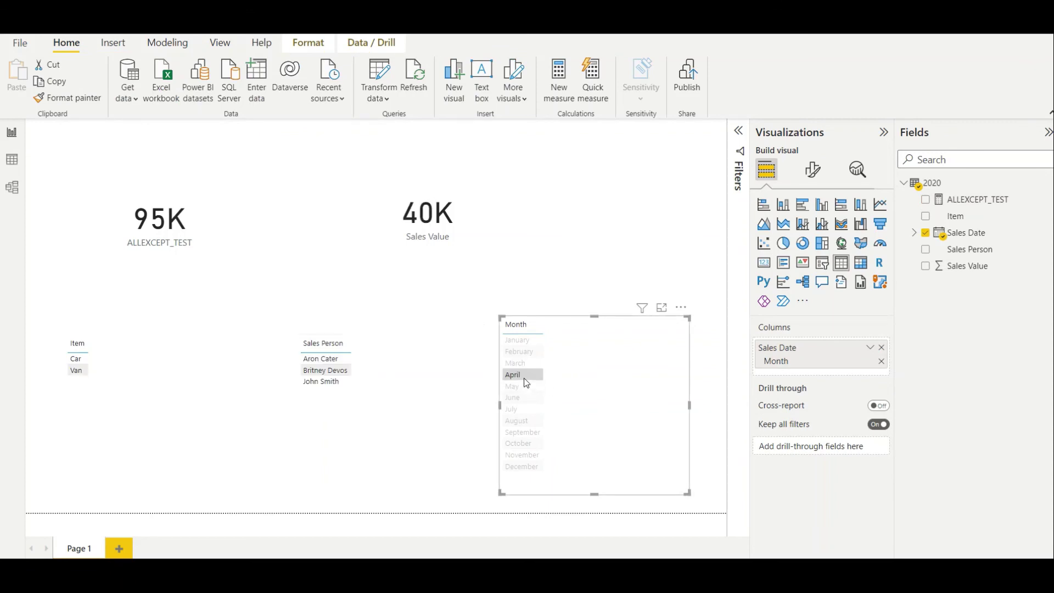
left_click(518, 399)
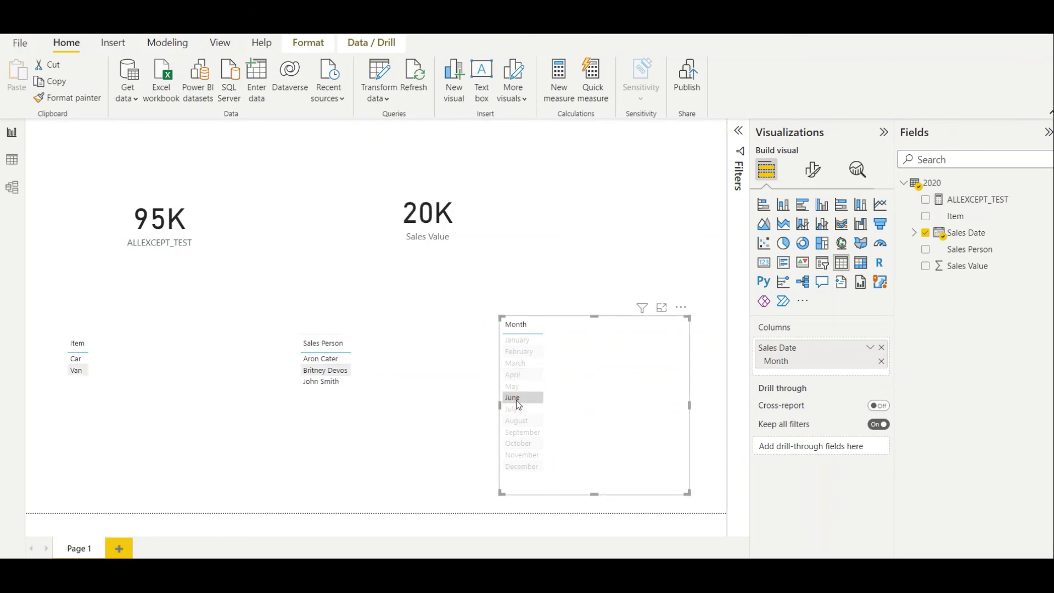